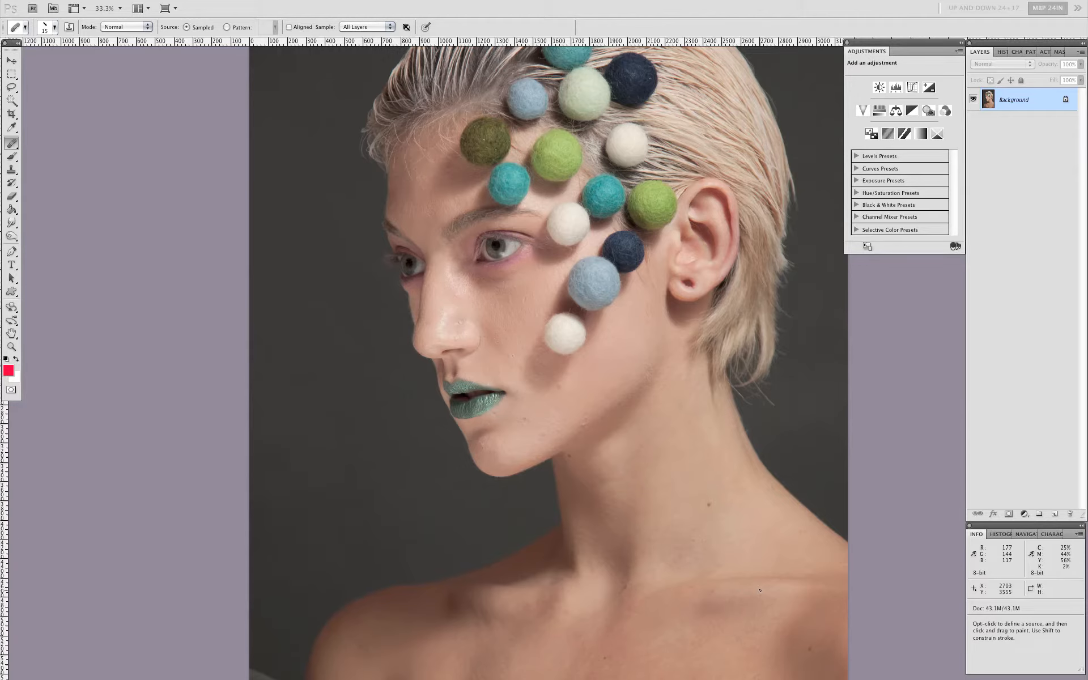
Step: Create a new empty layer above the Background and name it Retouching Notes
{"action": "key", "text": "space"}
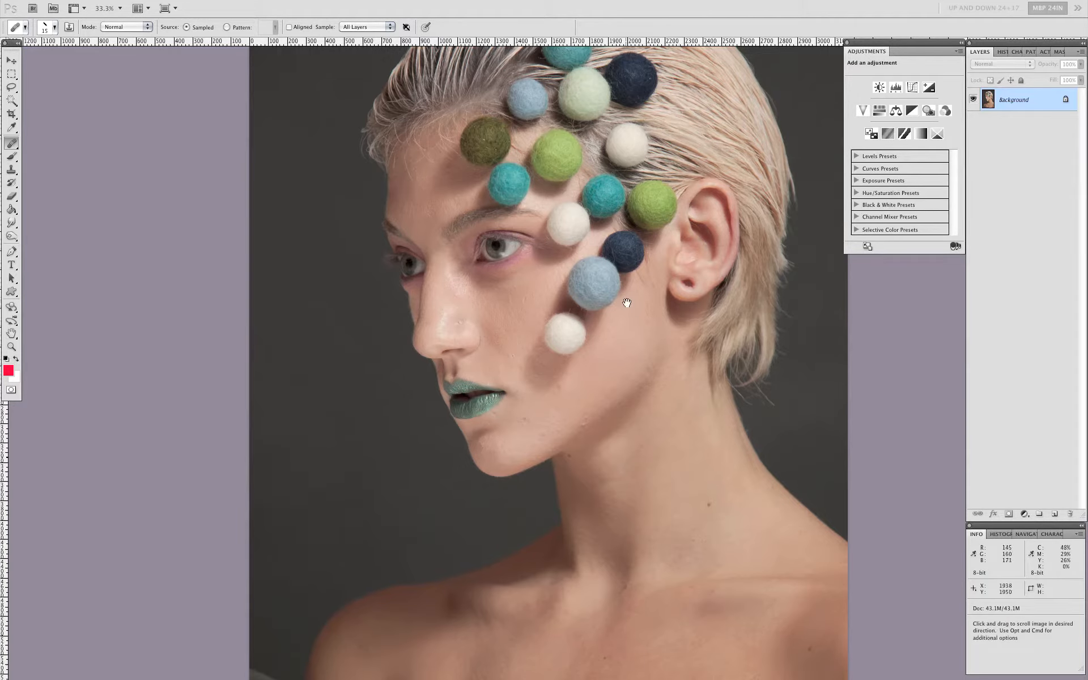
{"action": "mouse_move", "coordinate": [617, 301]}
{"action": "left_mouse_down"}
{"action": "mouse_move", "coordinate": [563, 345]}
{"action": "mouse_move", "coordinate": [595, 409]}
{"action": "mouse_move", "coordinate": [563, 393]}
{"action": "mouse_move", "coordinate": [580, 379]}
{"action": "left_mouse_up"}
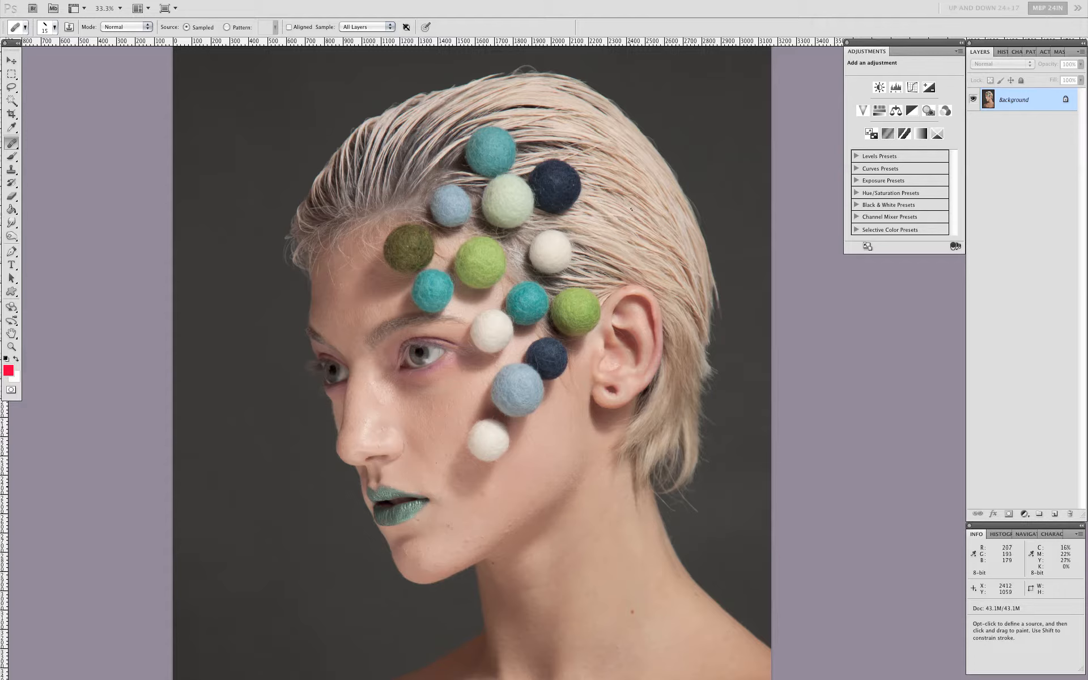
{"action": "left_click", "coordinate": [1056, 514]}
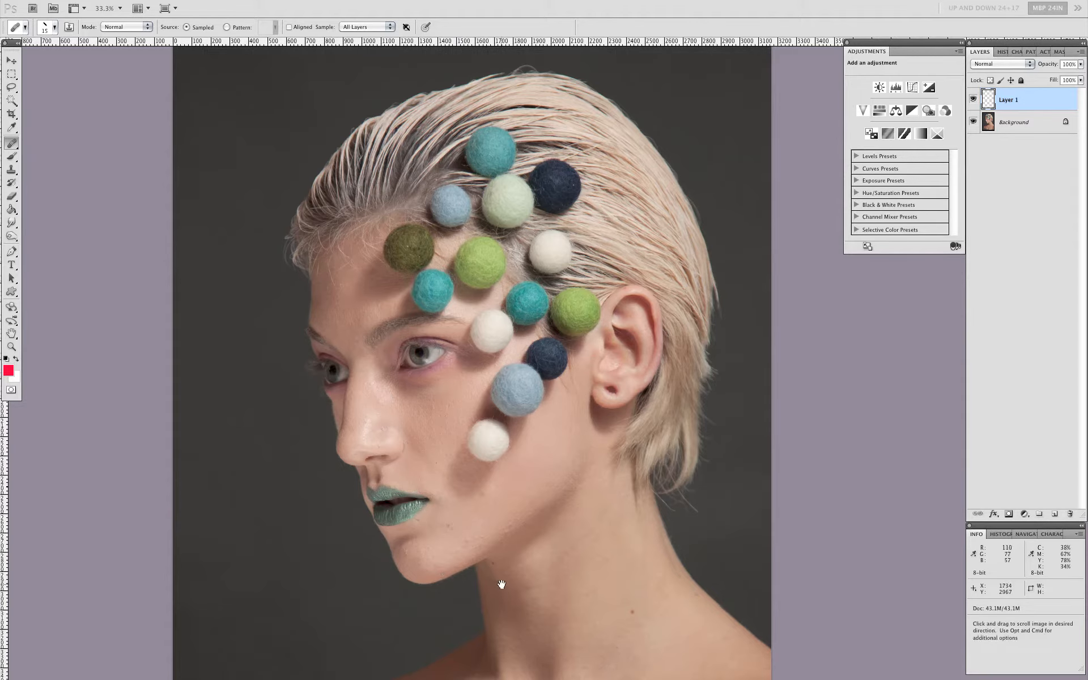
{"action": "left_click_drag", "start_coordinate": [498, 586], "coordinate": [459, 426]}
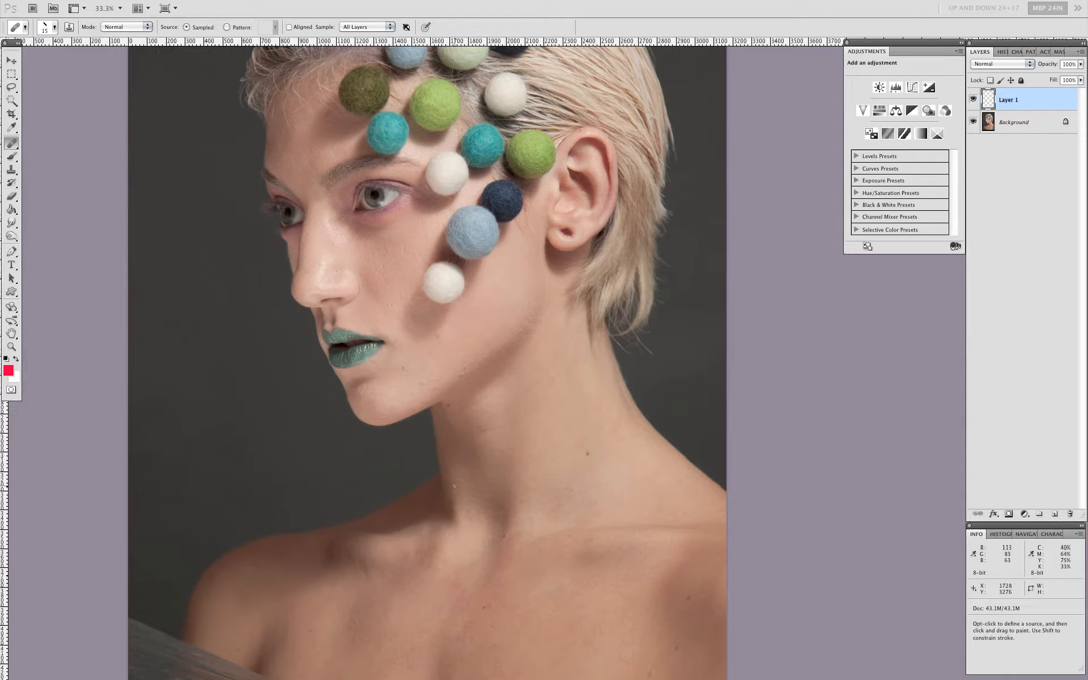
{"action": "mouse_move", "coordinate": [447, 372]}
{"action": "left_mouse_down"}
{"action": "mouse_move", "coordinate": [493, 462]}
{"action": "mouse_move", "coordinate": [482, 478]}
{"action": "mouse_move", "coordinate": [470, 446]}
{"action": "left_mouse_up"}
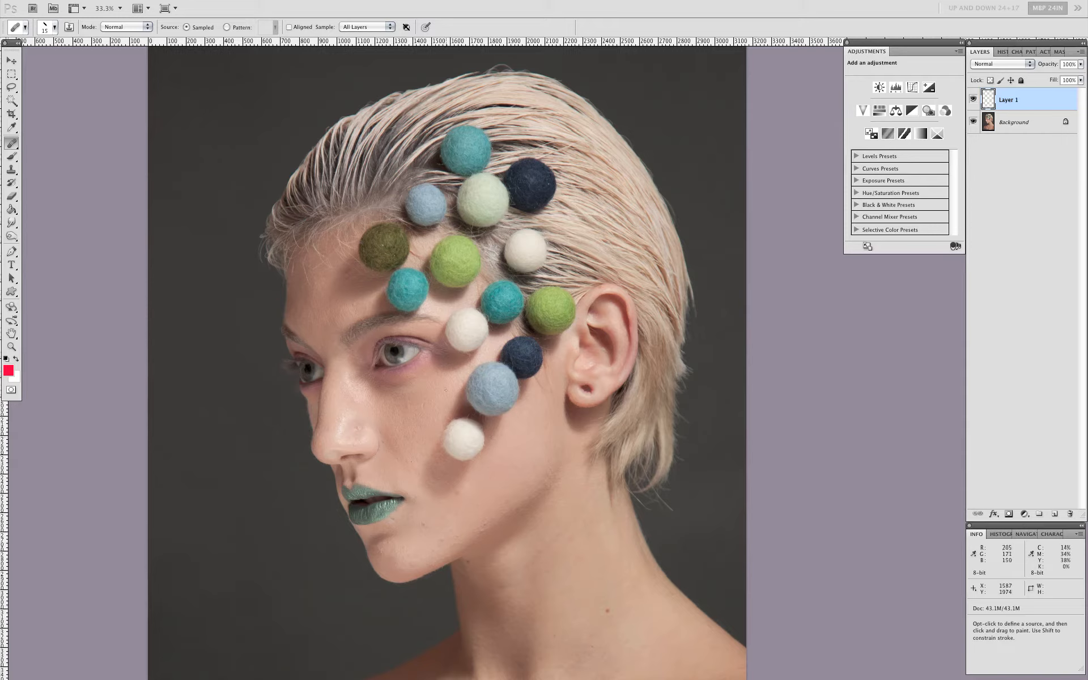
{"action": "key", "text": "b"}
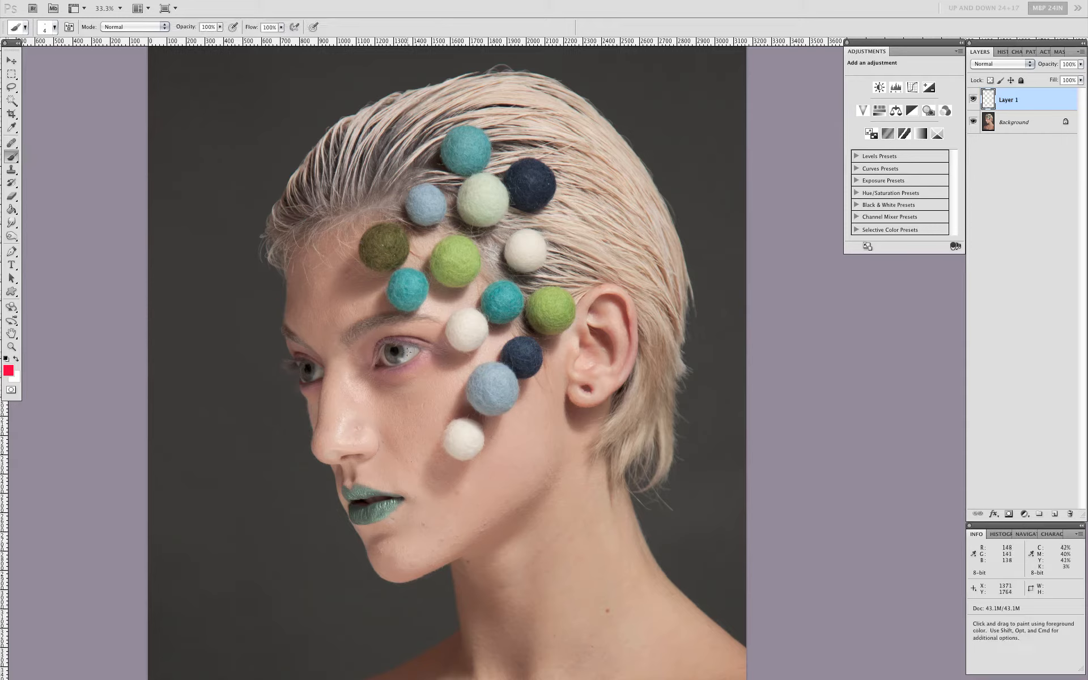
{"action": "double_click", "coordinate": [1018, 99]}
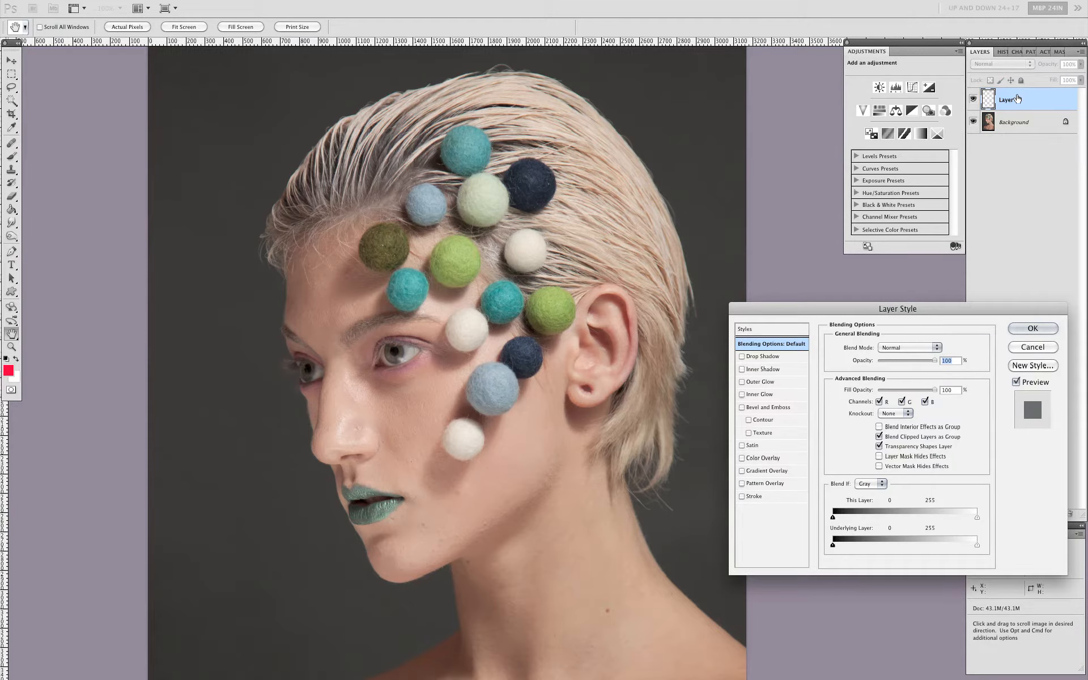
{"action": "left_click", "coordinate": [1049, 348]}
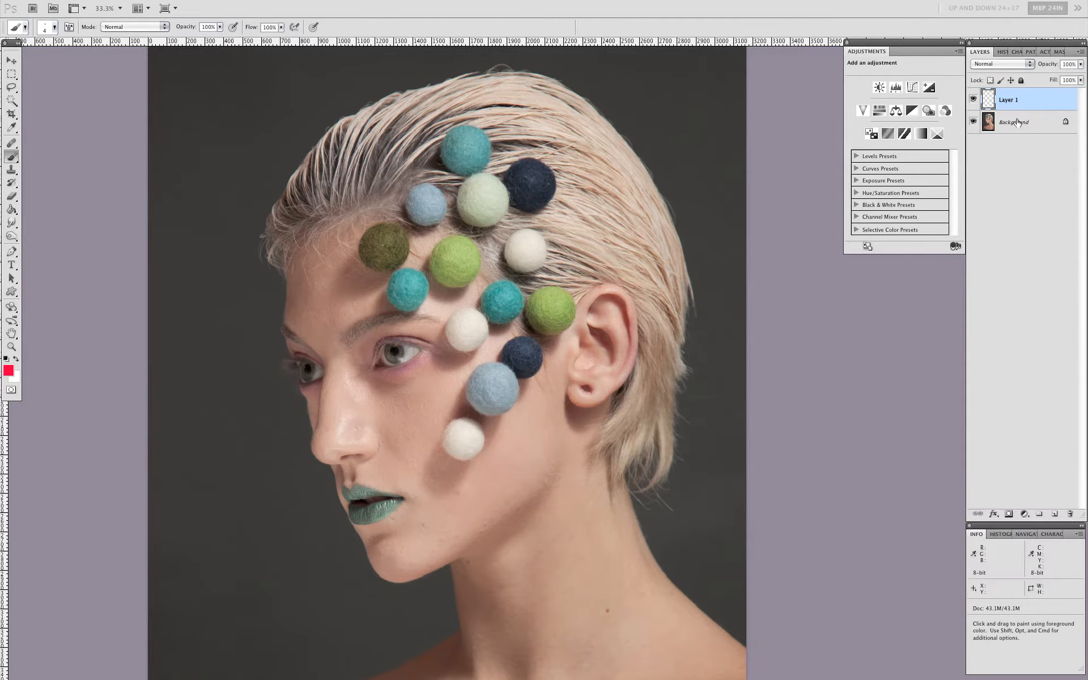
{"action": "double_click", "coordinate": [1013, 101]}
{"action": "type", "text": "Retouching Notes"}
{"action": "key", "text": "Return"}
Step: Mark the uneven hair outline at the crown, back of the head and front hairline in red, plus the far eyebrow and eyelashes
{"action": "key", "text": "space"}
{"action": "mouse_move", "coordinate": [492, 161]}
{"action": "left_mouse_down"}
{"action": "mouse_move", "coordinate": [504, 195]}
{"action": "mouse_move", "coordinate": [486, 183]}
{"action": "left_mouse_up"}
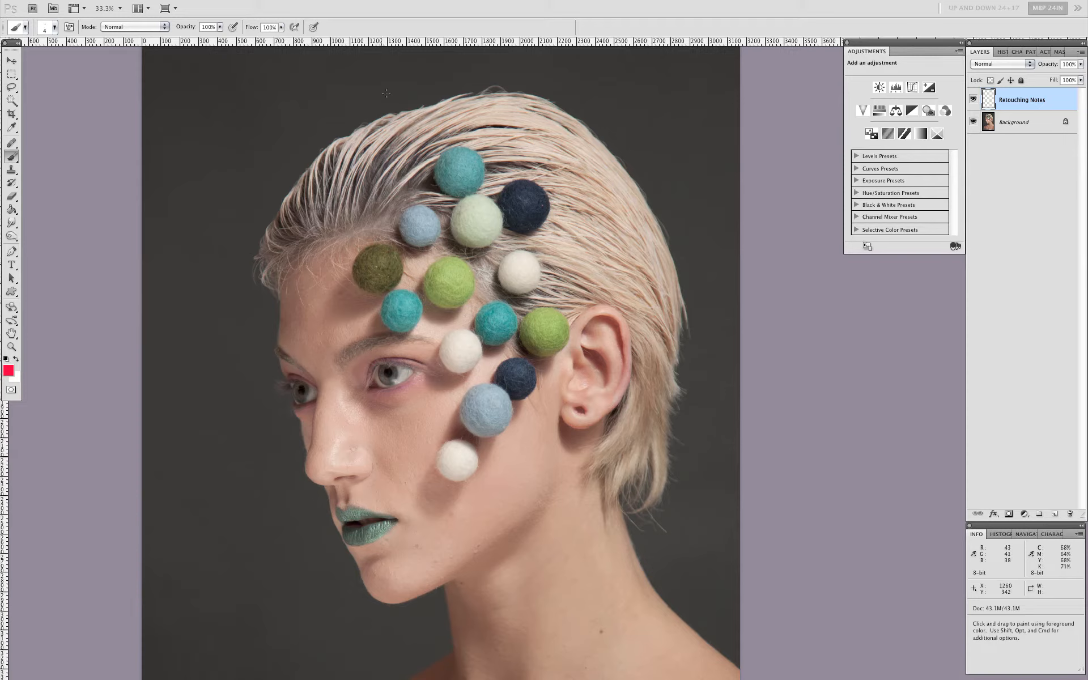
{"action": "mouse_move", "coordinate": [409, 80]}
{"action": "left_mouse_down"}
{"action": "mouse_move", "coordinate": [413, 101]}
{"action": "mouse_move", "coordinate": [422, 95]}
{"action": "mouse_move", "coordinate": [409, 106]}
{"action": "mouse_move", "coordinate": [423, 97]}
{"action": "left_mouse_up"}
{"action": "mouse_move", "coordinate": [643, 149]}
{"action": "left_mouse_down"}
{"action": "mouse_move", "coordinate": [651, 141]}
{"action": "mouse_move", "coordinate": [636, 159]}
{"action": "mouse_move", "coordinate": [646, 155]}
{"action": "mouse_move", "coordinate": [652, 227]}
{"action": "left_mouse_up"}
{"action": "mouse_move", "coordinate": [229, 288]}
{"action": "left_mouse_down"}
{"action": "mouse_move", "coordinate": [252, 264]}
{"action": "mouse_move", "coordinate": [241, 273]}
{"action": "mouse_move", "coordinate": [251, 276]}
{"action": "left_mouse_up"}
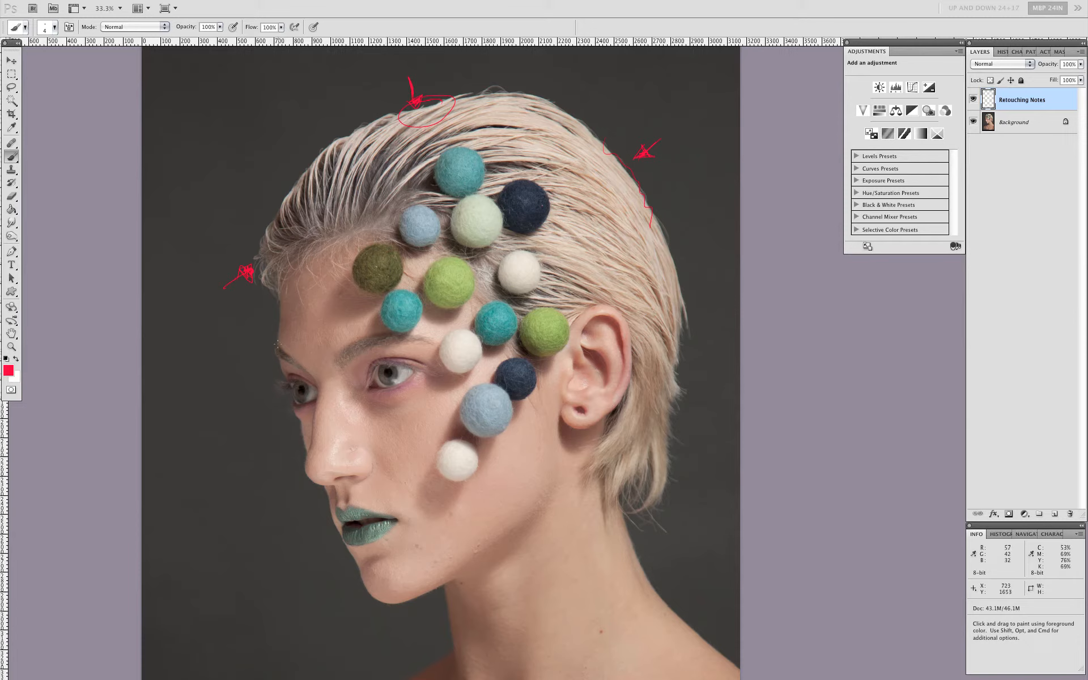
{"action": "left_click_drag", "start_coordinate": [257, 354], "coordinate": [270, 348]}
{"action": "left_click_drag", "start_coordinate": [255, 395], "coordinate": [288, 388]}
Step: Draw red arrows pointing at the bridge of the nose and at the chin
{"action": "scroll", "coordinate": [418, 426], "scroll_direction": "down", "scroll_amount": 3}
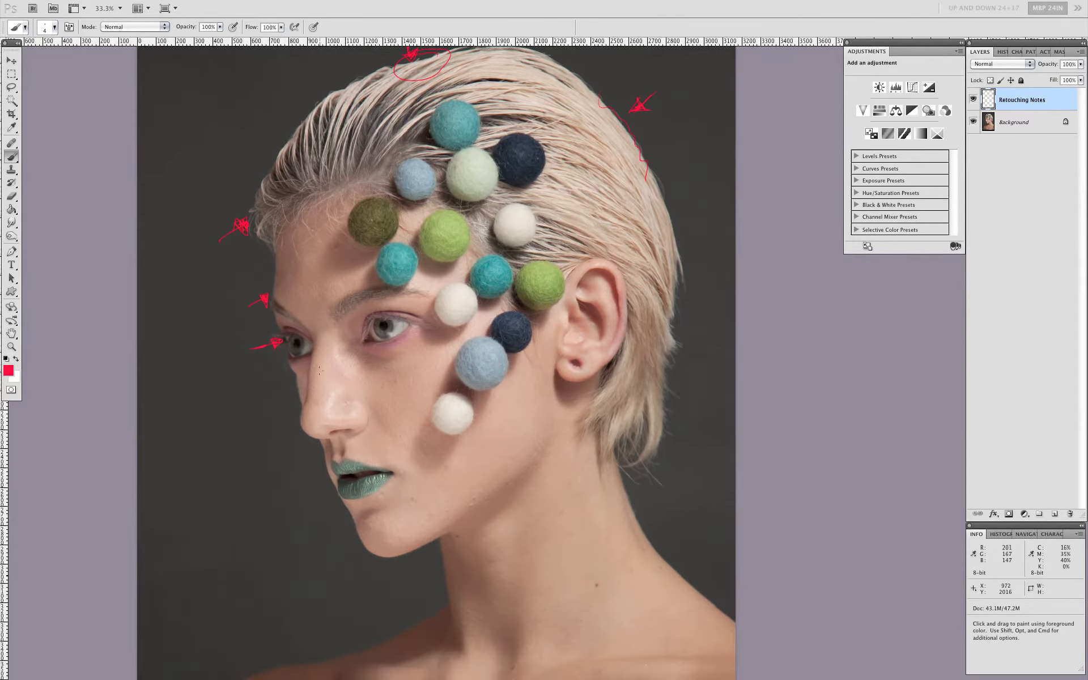
{"action": "mouse_move", "coordinate": [319, 370]}
{"action": "left_mouse_down"}
{"action": "mouse_move", "coordinate": [326, 377]}
{"action": "mouse_move", "coordinate": [312, 375]}
{"action": "mouse_move", "coordinate": [331, 377]}
{"action": "left_mouse_up"}
{"action": "left_click_drag", "start_coordinate": [389, 539], "coordinate": [394, 530]}
Step: Circle the upper outer rim of the ear in red, erasing the first attempt, and mark the spot behind the earlobe
{"action": "mouse_move", "coordinate": [628, 268]}
{"action": "left_mouse_down"}
{"action": "mouse_move", "coordinate": [612, 273]}
{"action": "mouse_move", "coordinate": [615, 310]}
{"action": "mouse_move", "coordinate": [635, 321]}
{"action": "mouse_move", "coordinate": [631, 272]}
{"action": "left_mouse_up"}
{"action": "key", "text": "e"}
{"action": "left_click", "coordinate": [622, 314]}
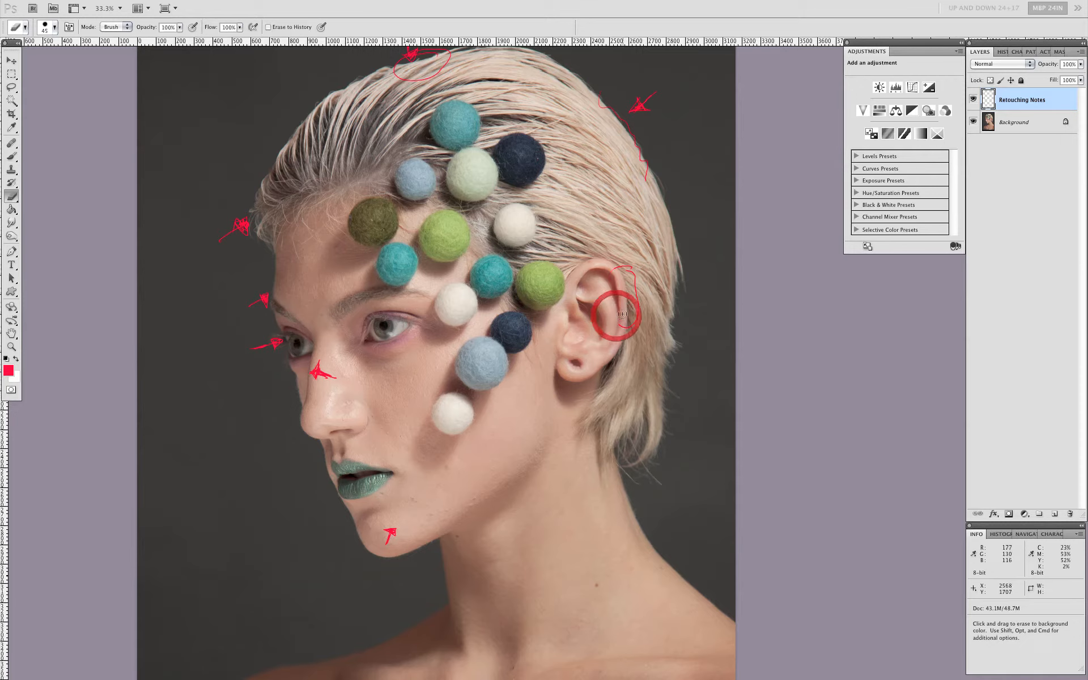
{"action": "key", "text": "b"}
{"action": "mouse_move", "coordinate": [629, 265]}
{"action": "left_mouse_down"}
{"action": "mouse_move", "coordinate": [605, 282]}
{"action": "mouse_move", "coordinate": [622, 327]}
{"action": "left_mouse_up"}
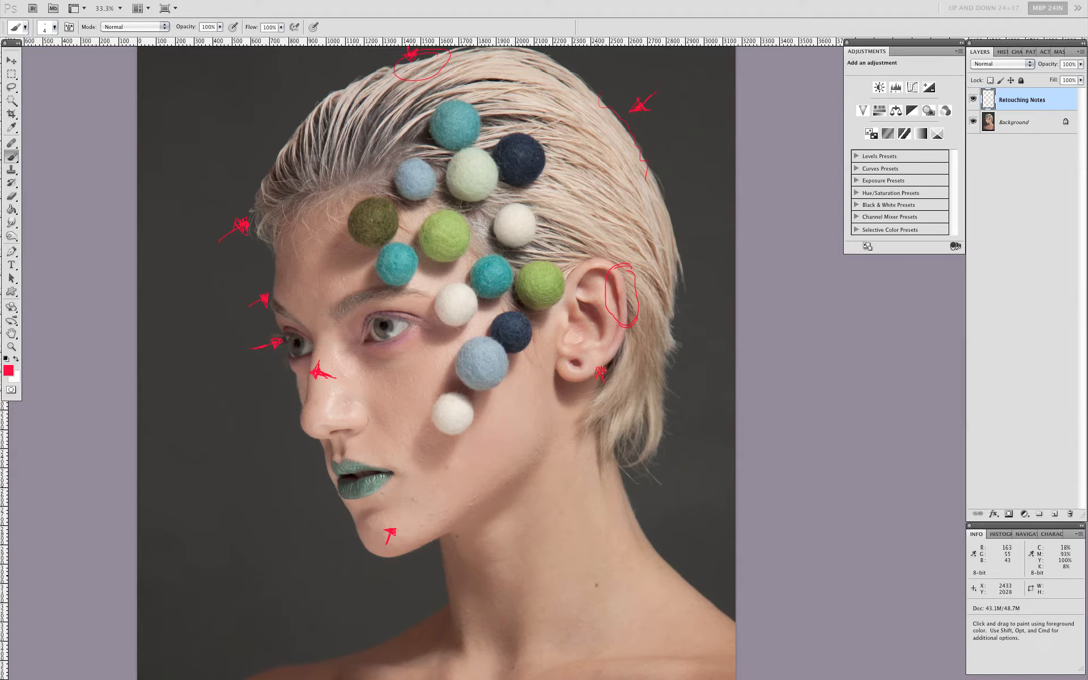
Step: Erase the arrow behind the earlobe and redraw it slightly farther from the lobe
{"action": "key", "text": "e"}
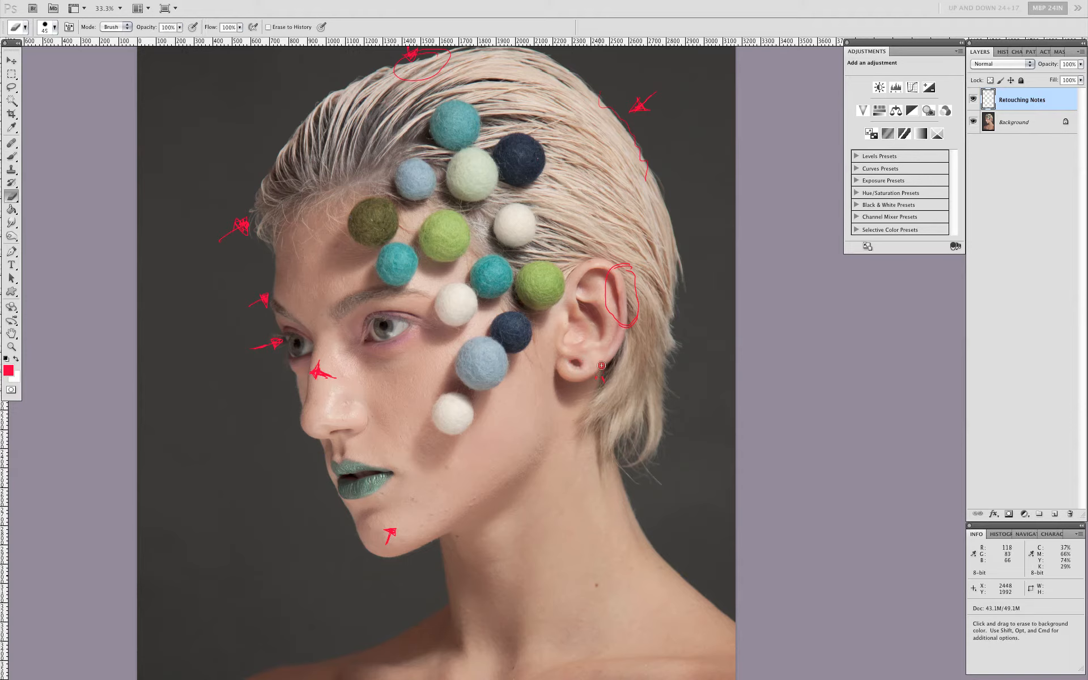
{"action": "left_click_drag", "start_coordinate": [599, 379], "coordinate": [600, 387]}
{"action": "key", "text": "b"}
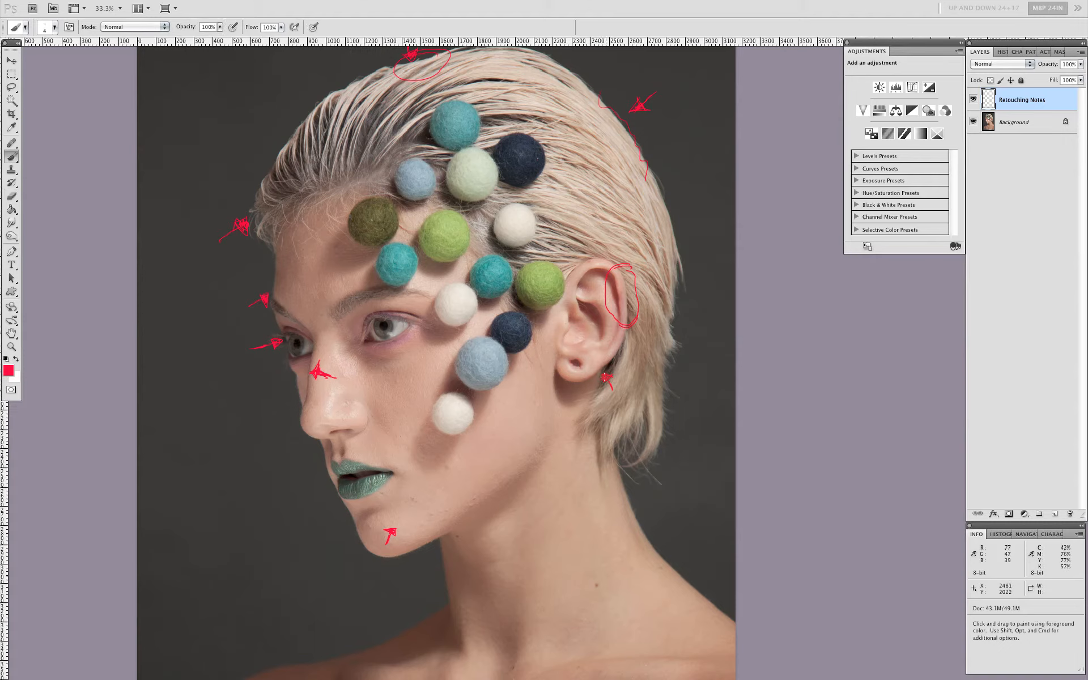
{"action": "left_click_drag", "start_coordinate": [608, 377], "coordinate": [603, 376]}
Step: Examine the portrait down to the shoulders and compare it with the Retouching Notes layer hidden and shown
{"action": "mouse_move", "coordinate": [580, 428]}
{"action": "left_mouse_down"}
{"action": "mouse_move", "coordinate": [573, 333]}
{"action": "mouse_move", "coordinate": [590, 315]}
{"action": "mouse_move", "coordinate": [606, 333]}
{"action": "left_mouse_up"}
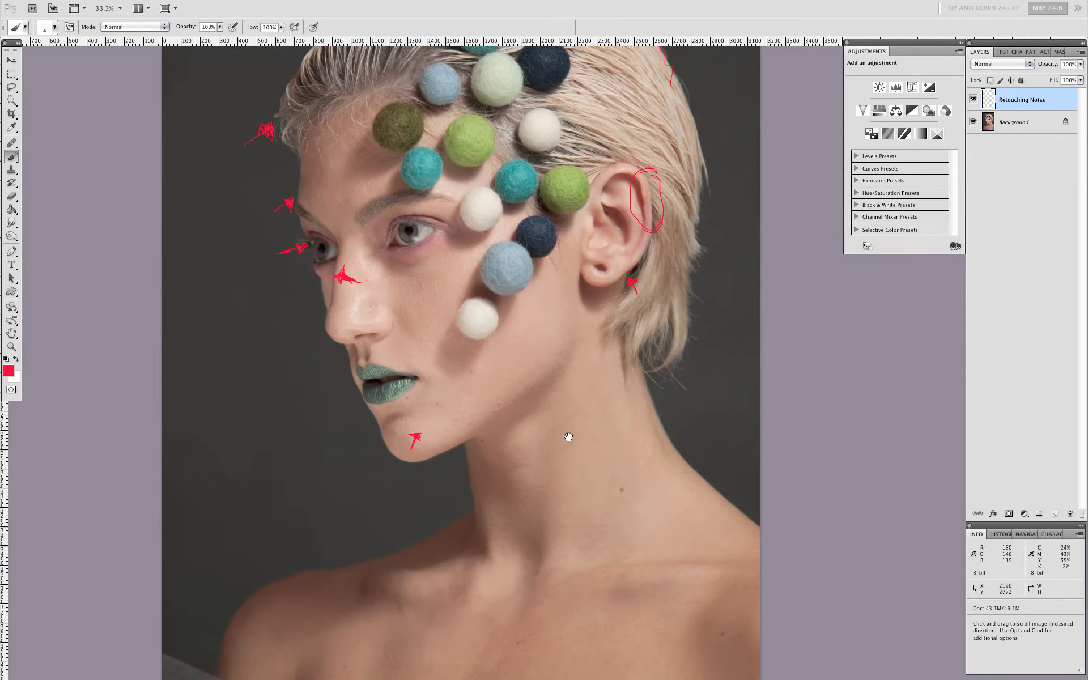
{"action": "left_click_drag", "start_coordinate": [568, 437], "coordinate": [530, 332]}
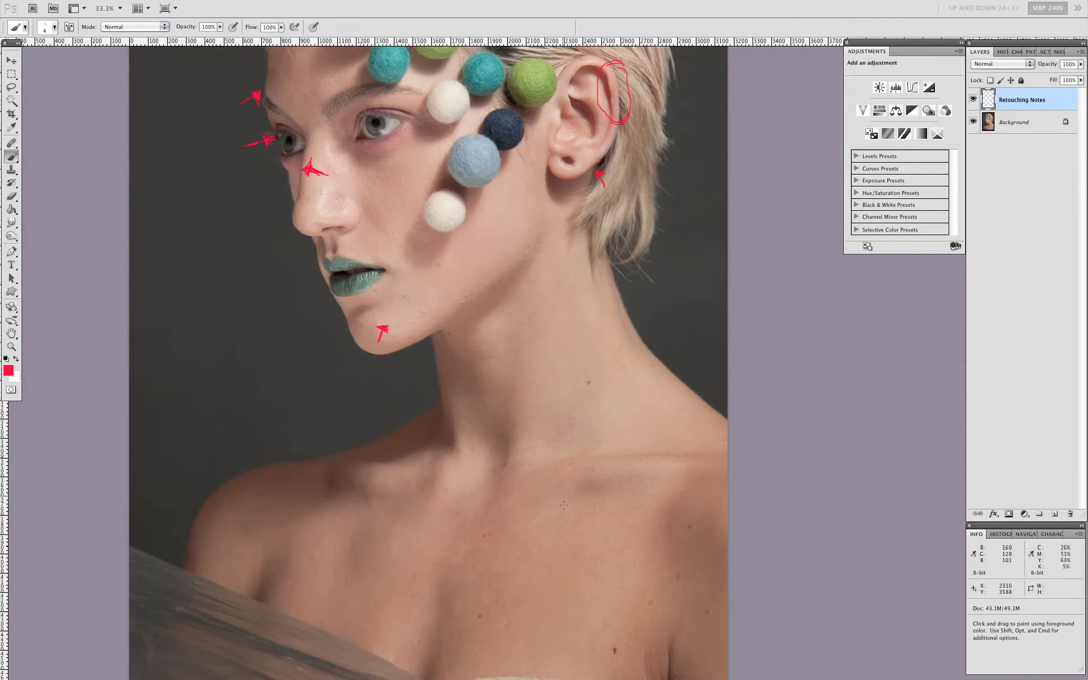
{"action": "scroll", "coordinate": [539, 479], "scroll_direction": "up", "scroll_amount": 8}
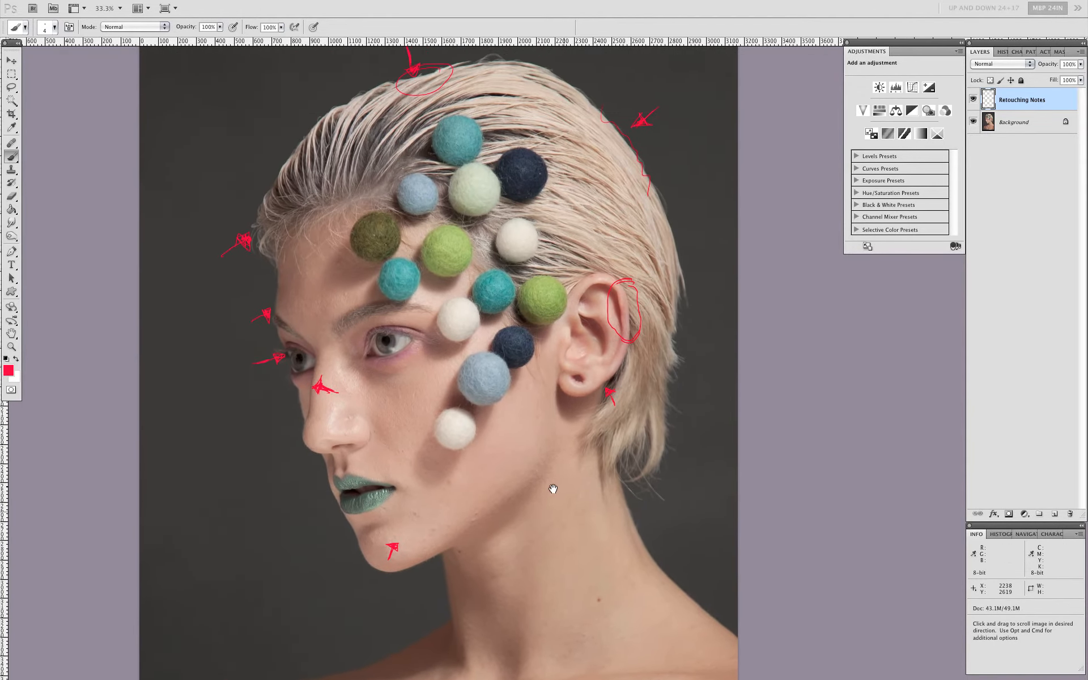
{"action": "left_click_drag", "start_coordinate": [555, 483], "coordinate": [522, 362]}
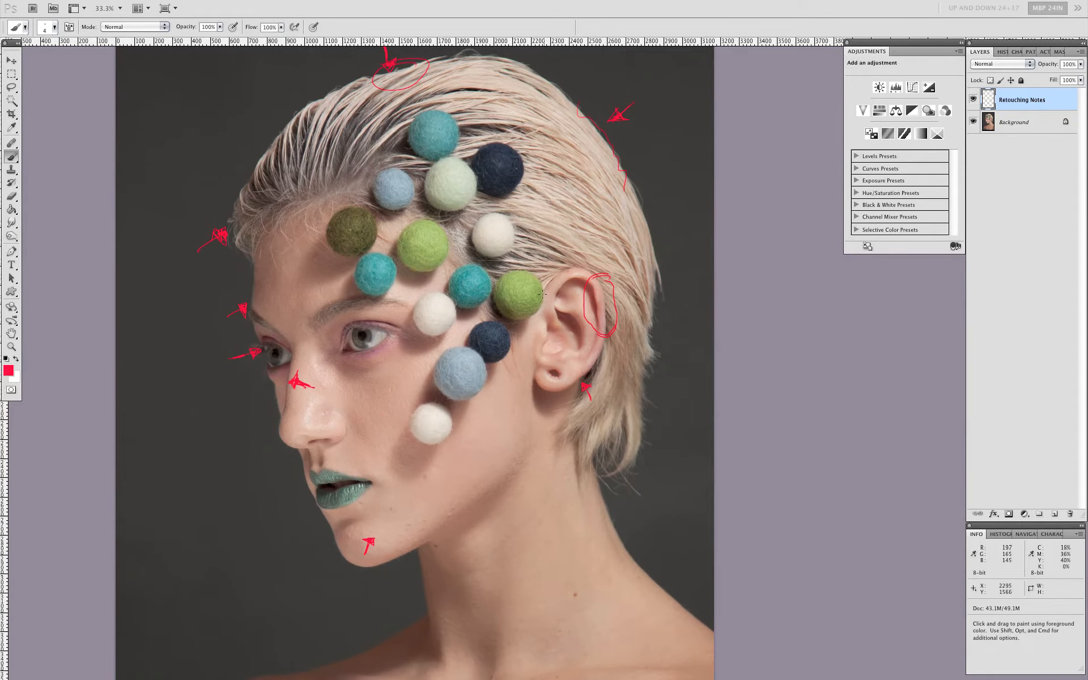
{"action": "left_click", "coordinate": [975, 100]}
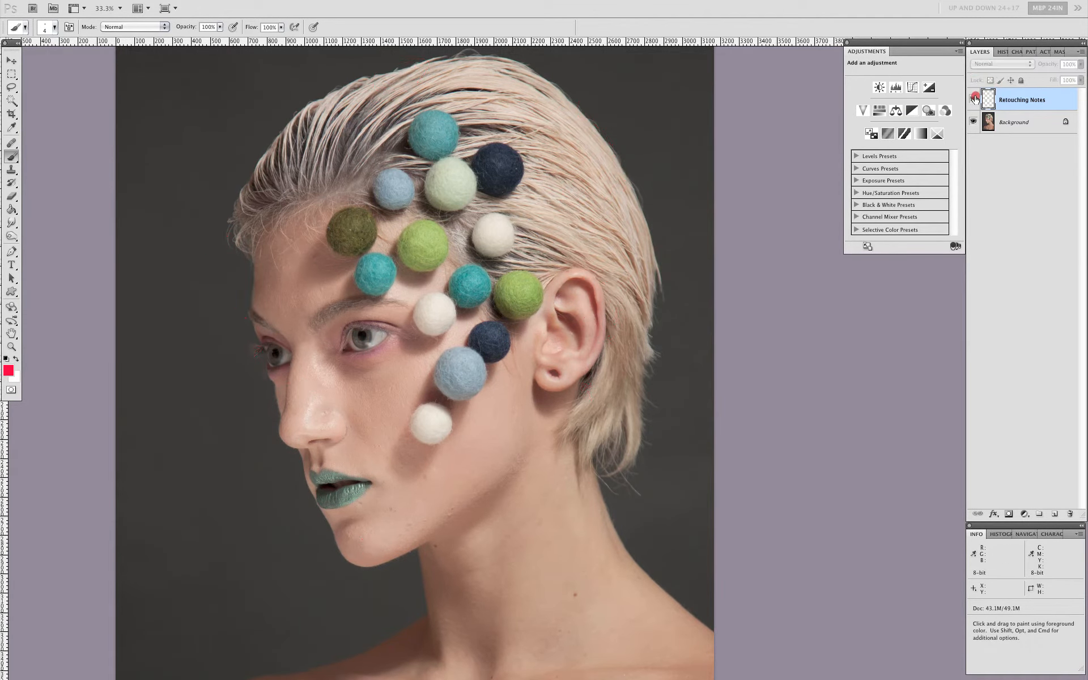
{"action": "left_click", "coordinate": [974, 100]}
{"action": "left_click", "coordinate": [973, 101]}
{"action": "left_click", "coordinate": [973, 101]}
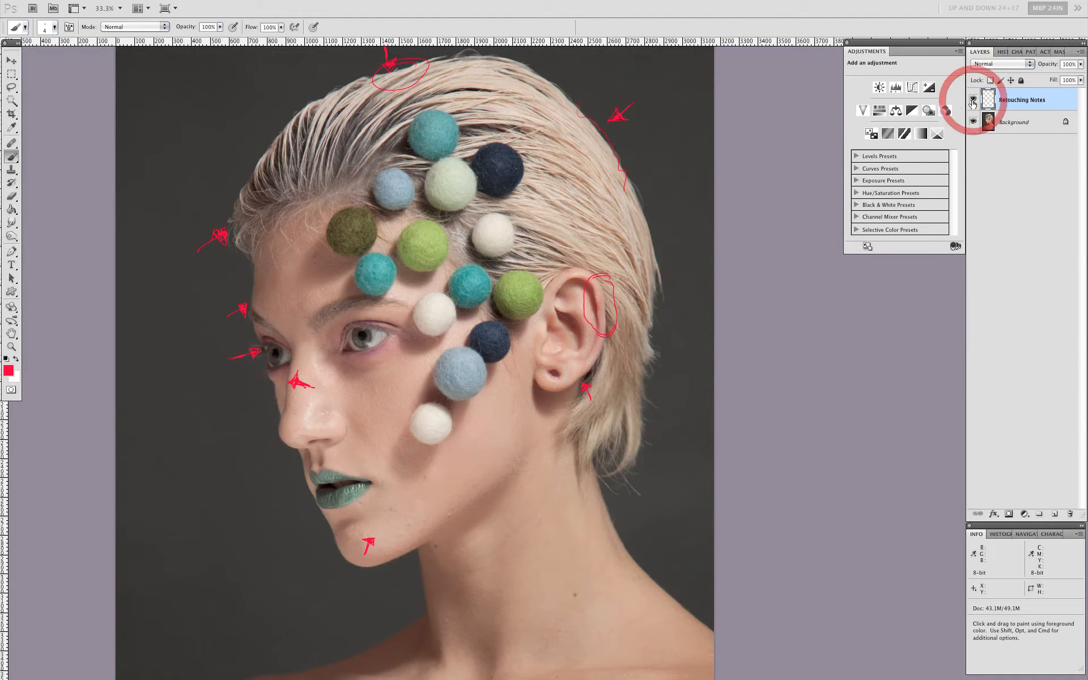
{"action": "left_click", "coordinate": [973, 100]}
{"action": "left_click", "coordinate": [973, 100]}
{"action": "left_click", "coordinate": [974, 101]}
{"action": "left_click", "coordinate": [973, 101]}
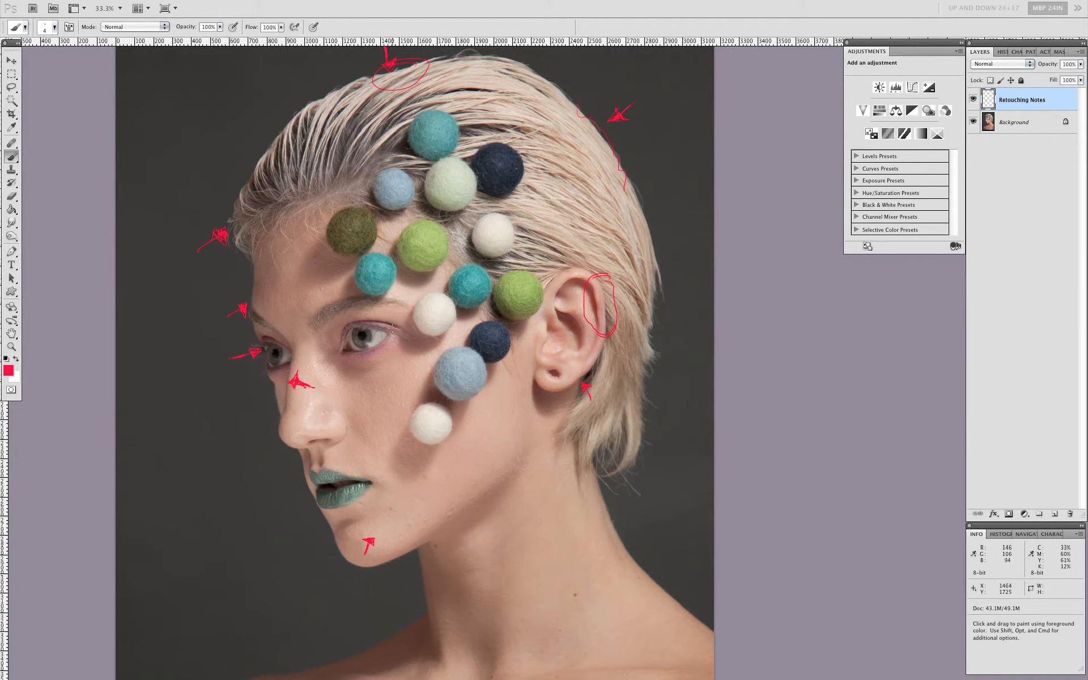
Step: Circle the stray hairs across the forehead and beside the olive green ball in red
{"action": "key", "text": "super+plus"}
{"action": "key", "text": "super+plus"}
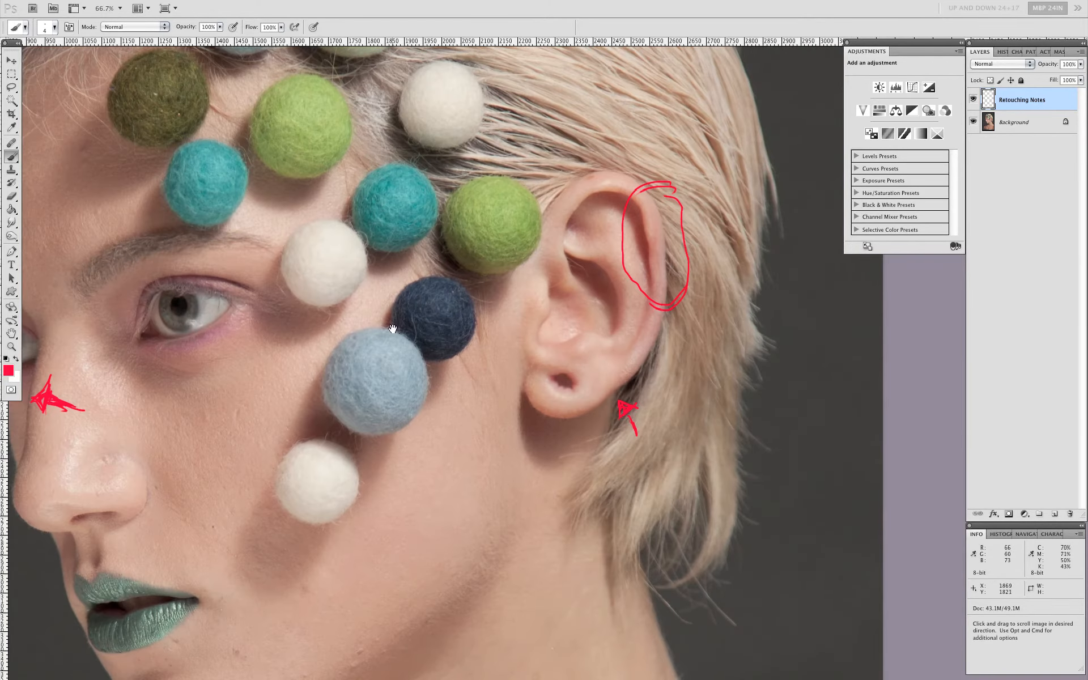
{"action": "mouse_move", "coordinate": [213, 110]}
{"action": "left_mouse_down"}
{"action": "mouse_move", "coordinate": [376, 233]}
{"action": "mouse_move", "coordinate": [424, 286]}
{"action": "left_mouse_up"}
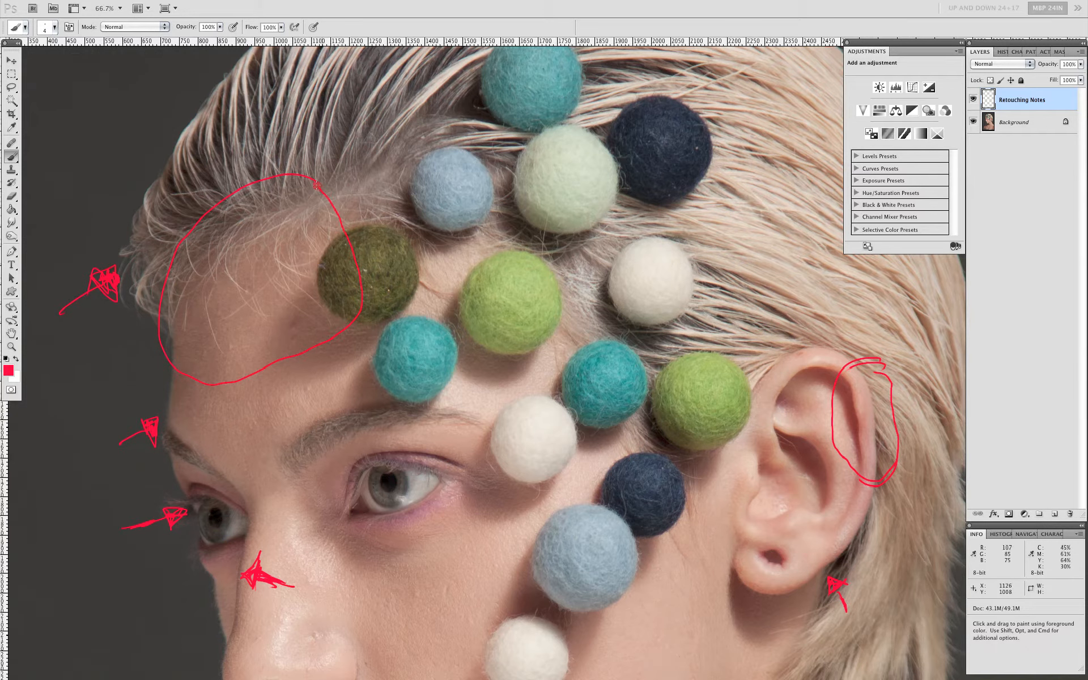
{"action": "left_click_drag", "start_coordinate": [317, 186], "coordinate": [303, 182]}
Step: Draw small red arrows at the gaps between the felt balls on the temple, from the olive ball to the navy ball
{"action": "left_click_drag", "start_coordinate": [342, 354], "coordinate": [280, 294]}
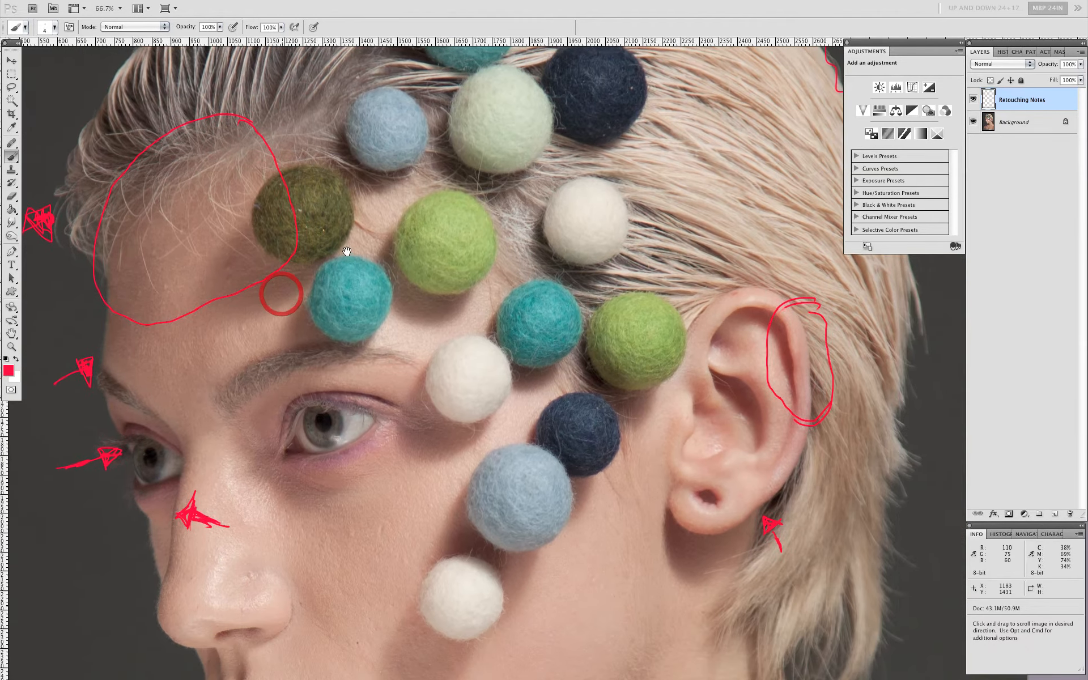
{"action": "left_click_drag", "start_coordinate": [352, 245], "coordinate": [359, 230]}
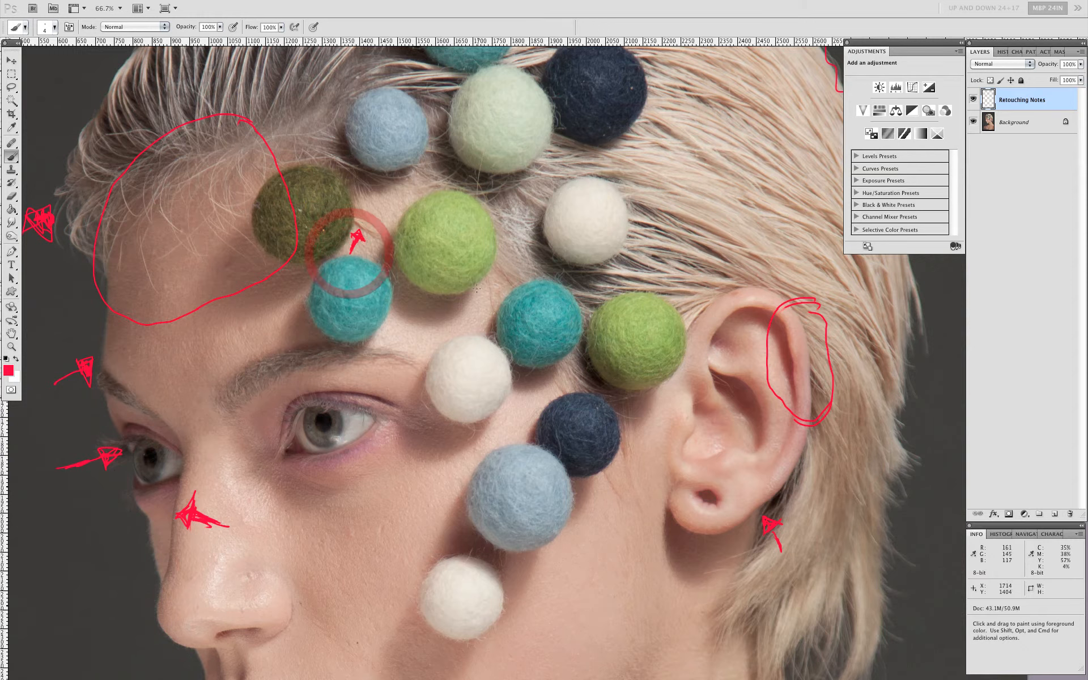
{"action": "left_click_drag", "start_coordinate": [473, 311], "coordinate": [483, 302]}
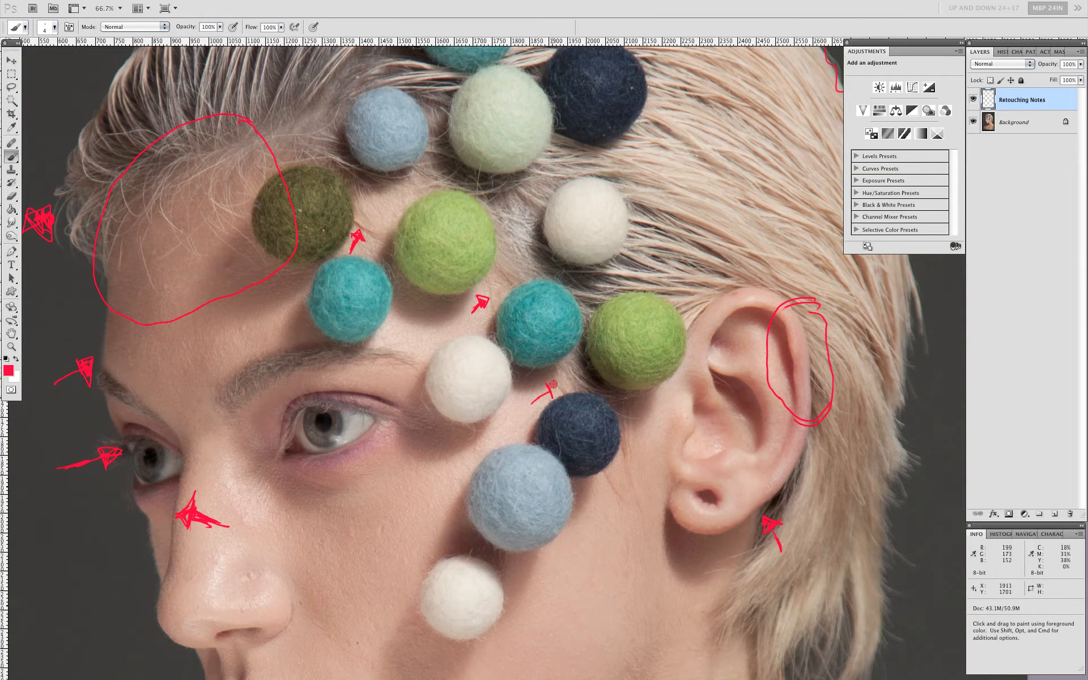
{"action": "left_click_drag", "start_coordinate": [553, 389], "coordinate": [554, 397]}
Step: Circle the stray hairs on the cheek between the navy ball and the earlobe, and draw an arrow inside the ear
{"action": "mouse_move", "coordinate": [635, 450]}
{"action": "left_mouse_down"}
{"action": "mouse_move", "coordinate": [621, 362]}
{"action": "mouse_move", "coordinate": [578, 428]}
{"action": "mouse_move", "coordinate": [652, 362]}
{"action": "mouse_move", "coordinate": [618, 339]}
{"action": "left_mouse_up"}
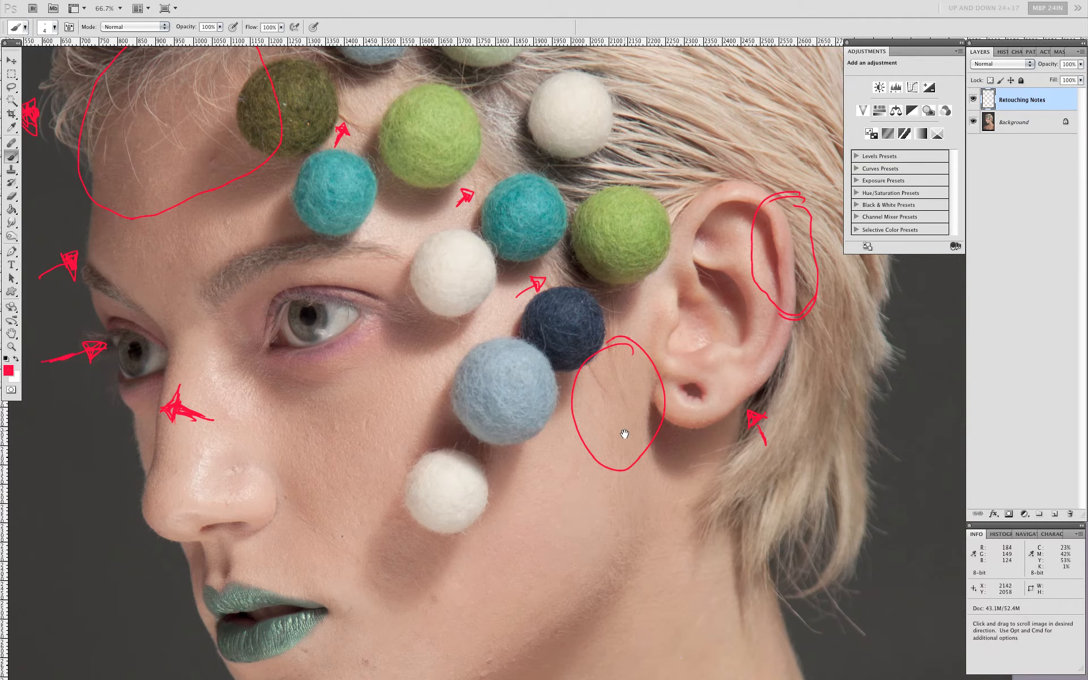
{"action": "left_click_drag", "start_coordinate": [624, 437], "coordinate": [573, 488]}
{"action": "left_click_drag", "start_coordinate": [572, 425], "coordinate": [554, 447]}
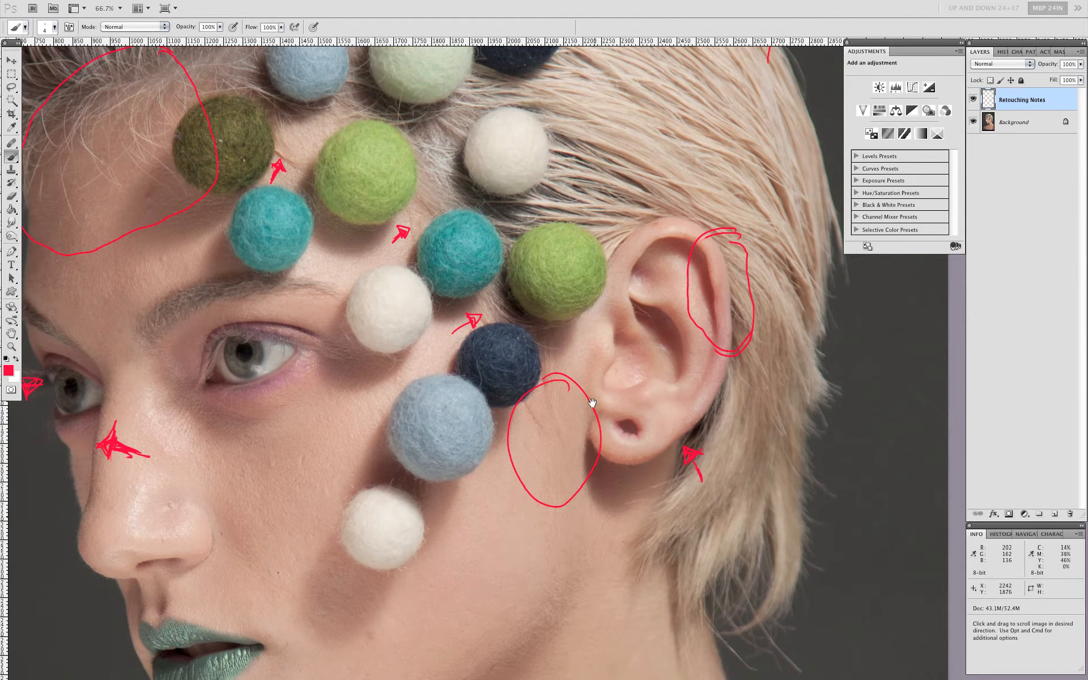
{"action": "mouse_move", "coordinate": [589, 401]}
{"action": "left_mouse_down"}
{"action": "mouse_move", "coordinate": [568, 427]}
{"action": "mouse_move", "coordinate": [624, 382]}
{"action": "mouse_move", "coordinate": [580, 409]}
{"action": "left_mouse_up"}
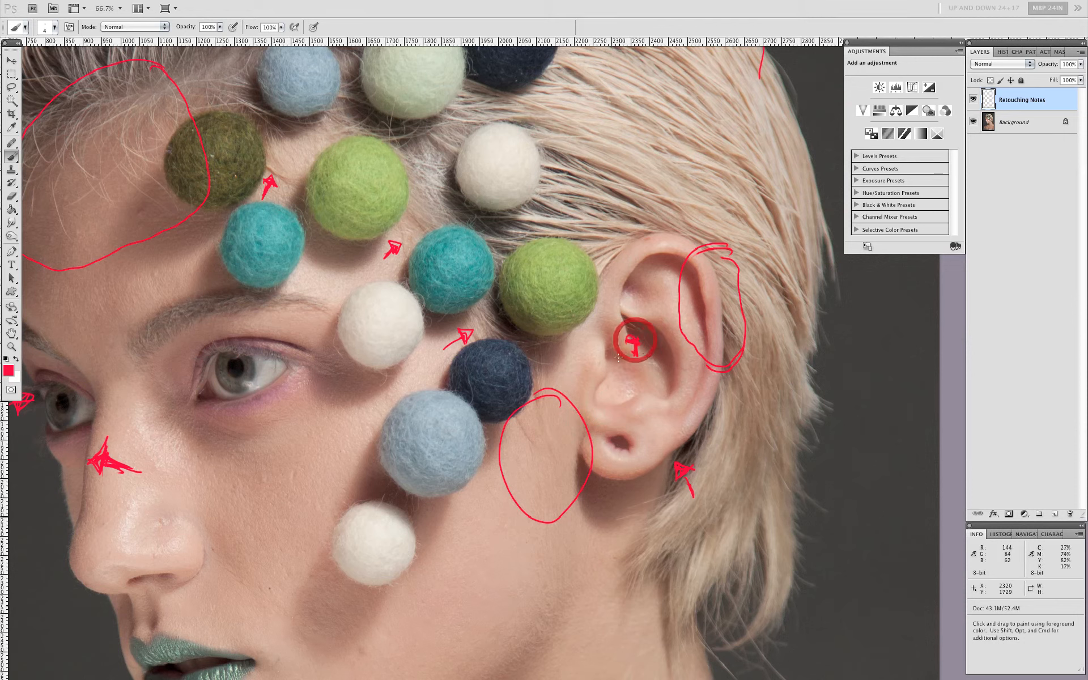
{"action": "left_click_drag", "start_coordinate": [622, 368], "coordinate": [614, 358]}
Step: Try marking the area beneath the nostril with a red arrow, and erase that mark
{"action": "mouse_move", "coordinate": [564, 425]}
{"action": "left_mouse_down"}
{"action": "mouse_move", "coordinate": [629, 348]}
{"action": "mouse_move", "coordinate": [728, 280]}
{"action": "left_mouse_up"}
{"action": "key", "text": "super+plus"}
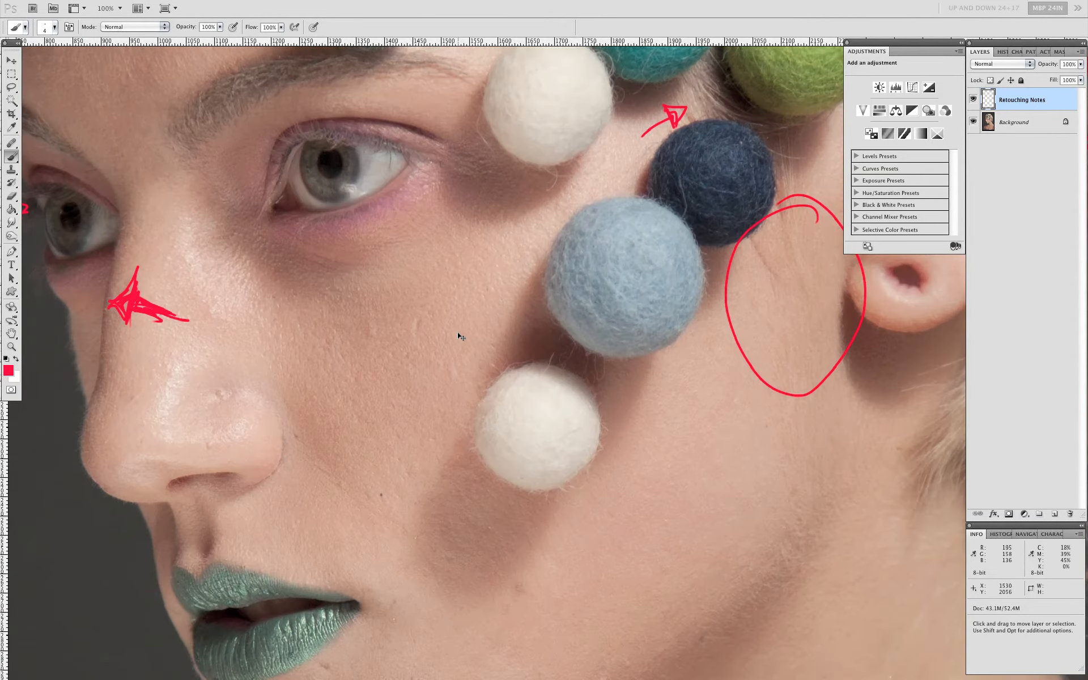
{"action": "key", "text": "super+plus"}
{"action": "left_click_drag", "start_coordinate": [360, 459], "coordinate": [539, 376]}
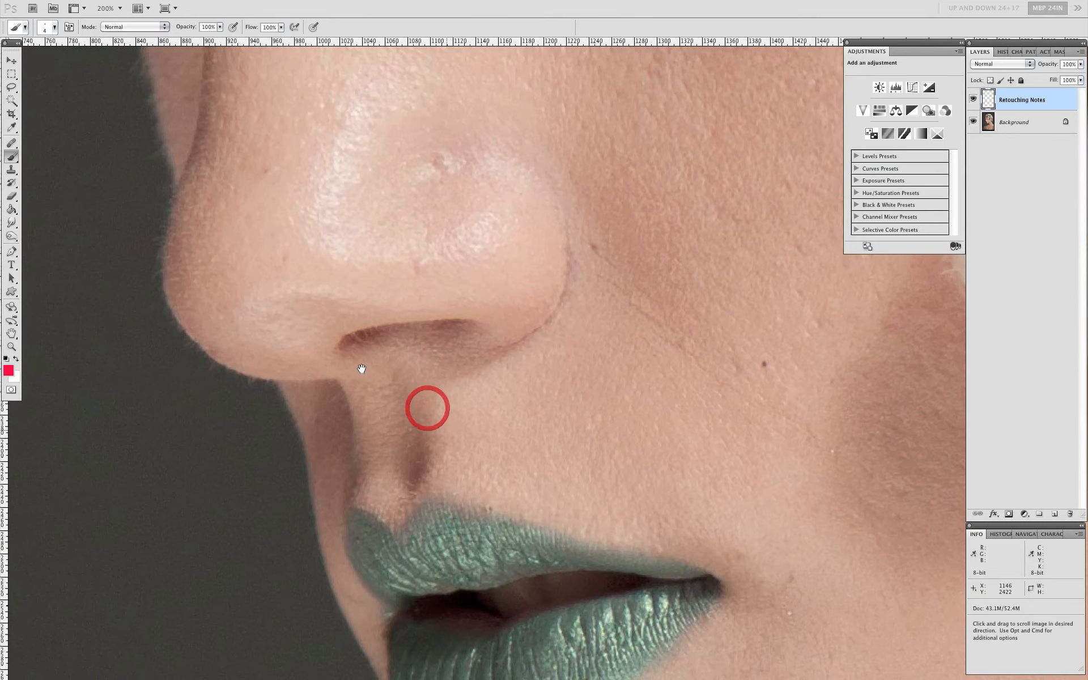
{"action": "mouse_move", "coordinate": [369, 364]}
{"action": "left_mouse_down"}
{"action": "mouse_move", "coordinate": [376, 376]}
{"action": "mouse_move", "coordinate": [384, 356]}
{"action": "left_mouse_up"}
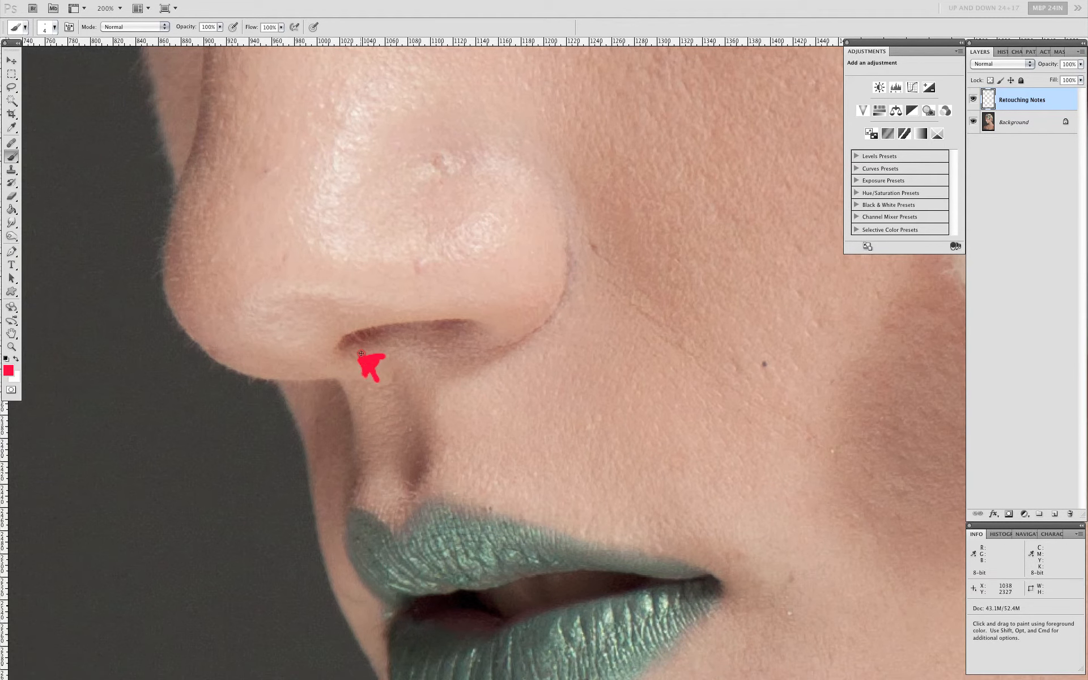
{"action": "key", "text": "e"}
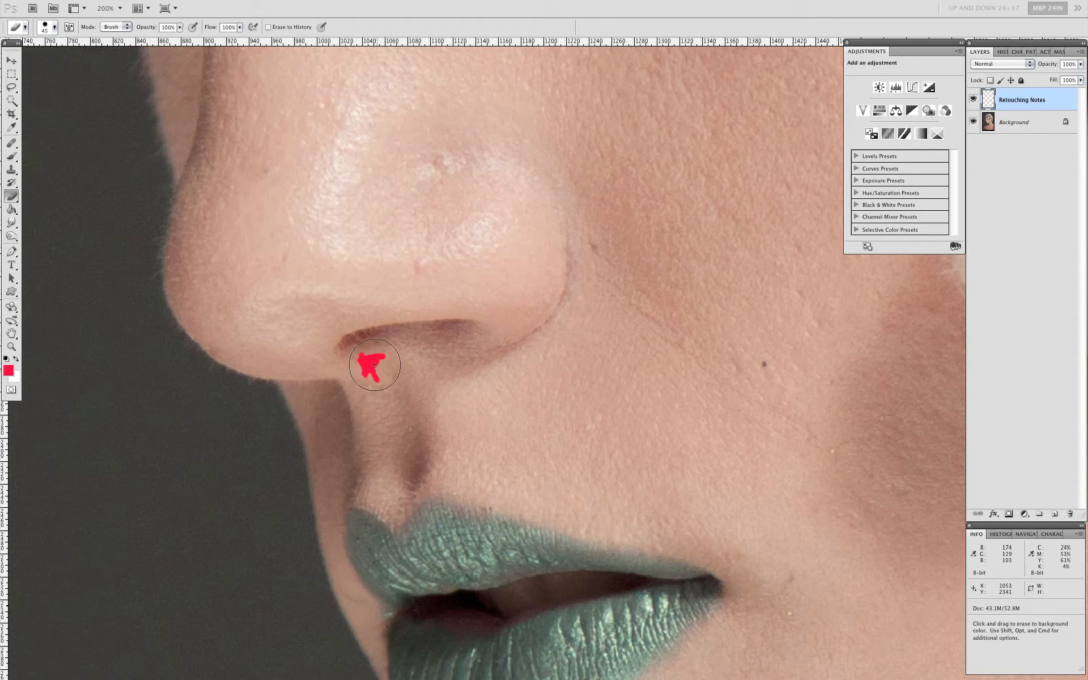
{"action": "left_click_drag", "start_coordinate": [373, 351], "coordinate": [376, 360]}
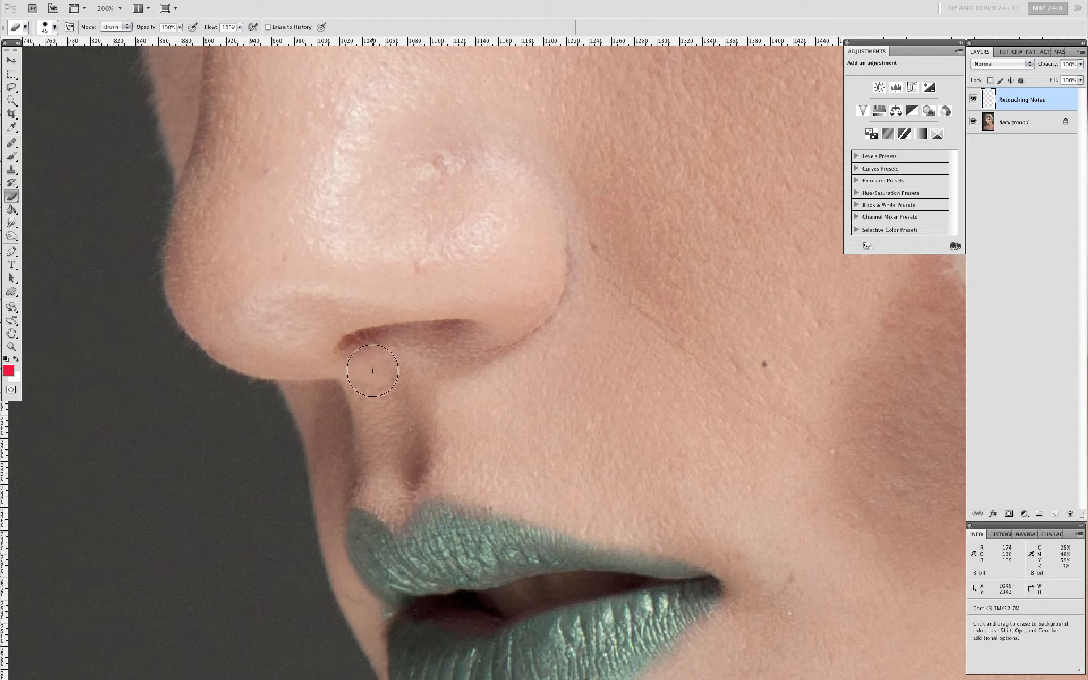
Step: Draw a small red arrow beneath the nostril, pointing up at its edge
{"action": "key", "text": "b"}
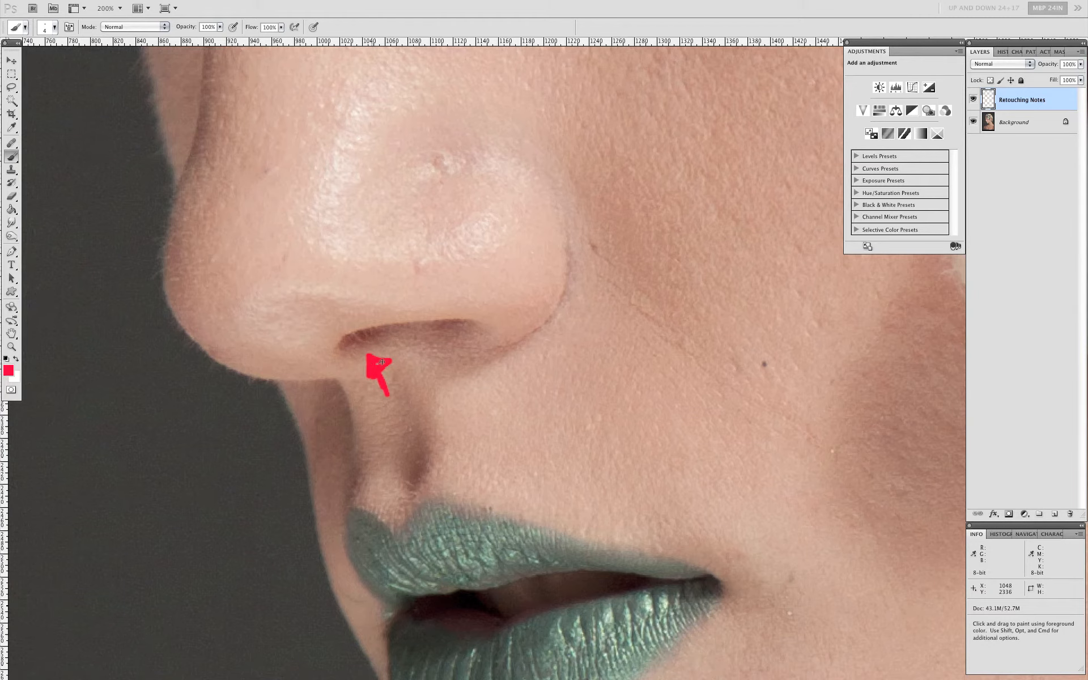
{"action": "left_click_drag", "start_coordinate": [382, 362], "coordinate": [381, 367]}
{"action": "key", "text": "super+minus"}
{"action": "key", "text": "super+minus"}
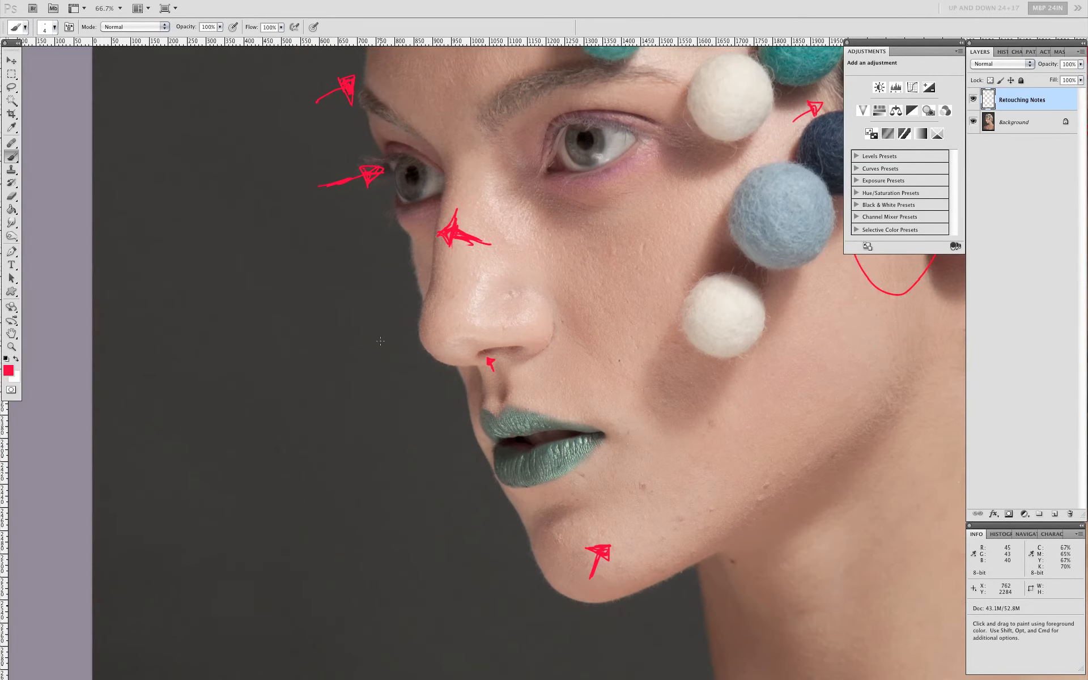
Step: Circle the stray fibres between the light blue and lower white balls, and at two spots on the upper white ball's edge
{"action": "key", "text": "space"}
{"action": "left_click_drag", "start_coordinate": [700, 299], "coordinate": [604, 353]}
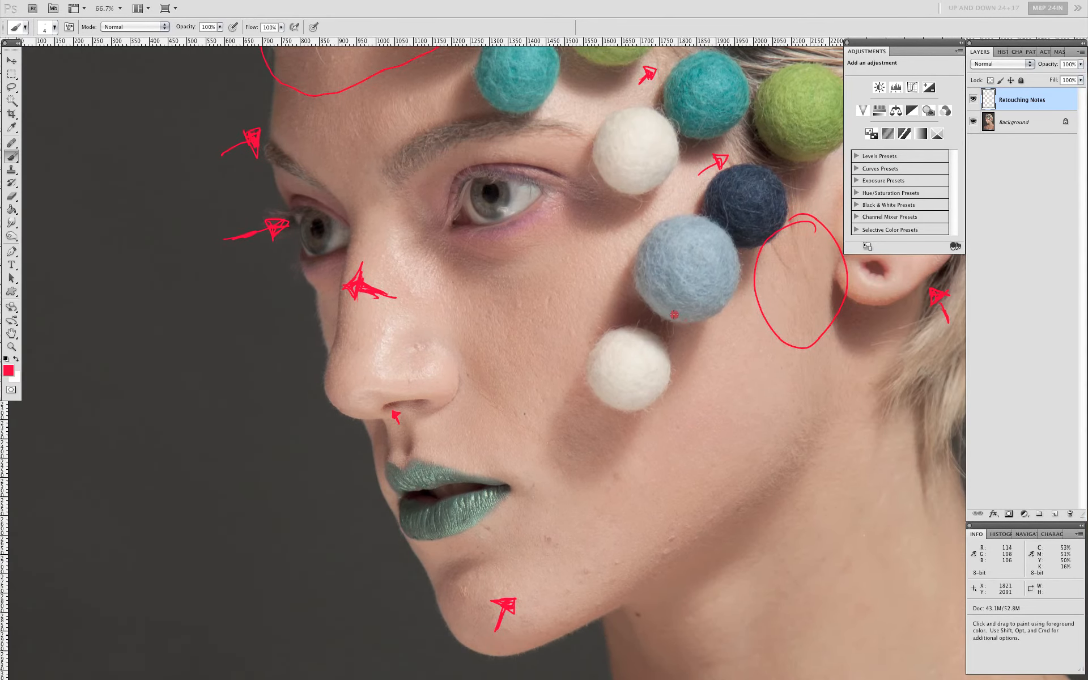
{"action": "mouse_move", "coordinate": [674, 314]}
{"action": "left_mouse_down"}
{"action": "mouse_move", "coordinate": [687, 360]}
{"action": "mouse_move", "coordinate": [666, 316]}
{"action": "left_mouse_up"}
{"action": "key", "text": "space"}
{"action": "left_click_drag", "start_coordinate": [746, 219], "coordinate": [691, 333]}
{"action": "mouse_move", "coordinate": [570, 348]}
{"action": "left_mouse_down"}
{"action": "mouse_move", "coordinate": [564, 394]}
{"action": "mouse_move", "coordinate": [564, 355]}
{"action": "mouse_move", "coordinate": [575, 345]}
{"action": "left_mouse_up"}
{"action": "mouse_move", "coordinate": [531, 308]}
{"action": "left_mouse_down"}
{"action": "mouse_move", "coordinate": [548, 340]}
{"action": "mouse_move", "coordinate": [531, 309]}
{"action": "left_mouse_up"}
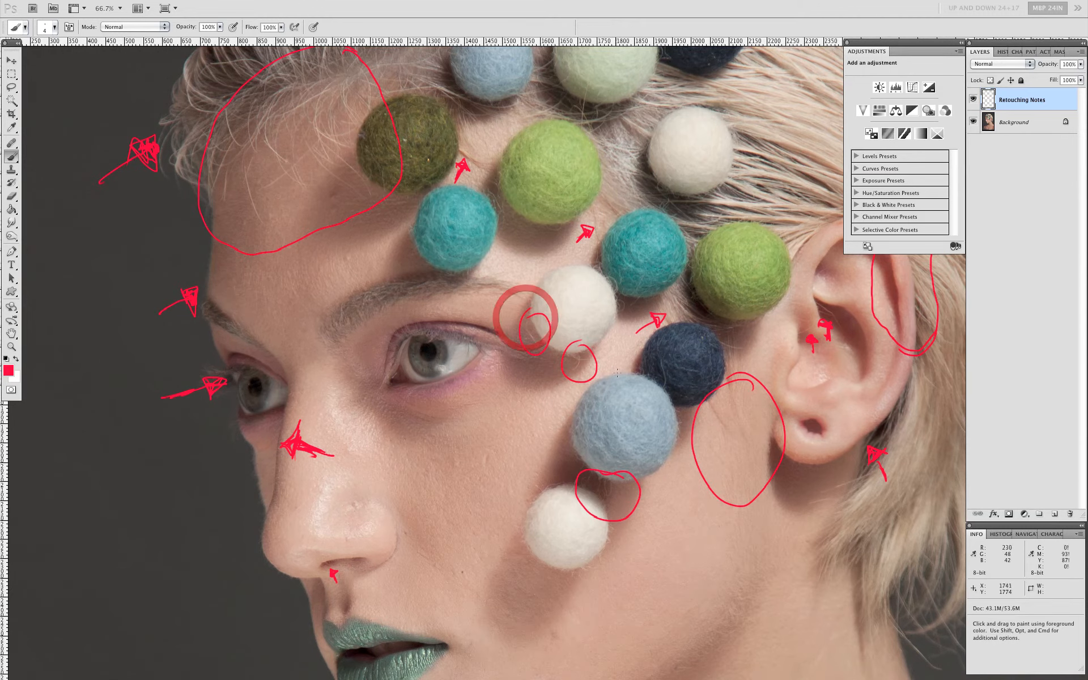
Step: Outline the back edge of the neck and the shoulder slope in red, adding an arrow to each outline
{"action": "key", "text": "space"}
{"action": "mouse_move", "coordinate": [575, 358]}
{"action": "left_mouse_down"}
{"action": "mouse_move", "coordinate": [536, 373]}
{"action": "mouse_move", "coordinate": [533, 432]}
{"action": "left_mouse_up"}
{"action": "scroll", "coordinate": [533, 432], "scroll_direction": "down", "scroll_amount": 10}
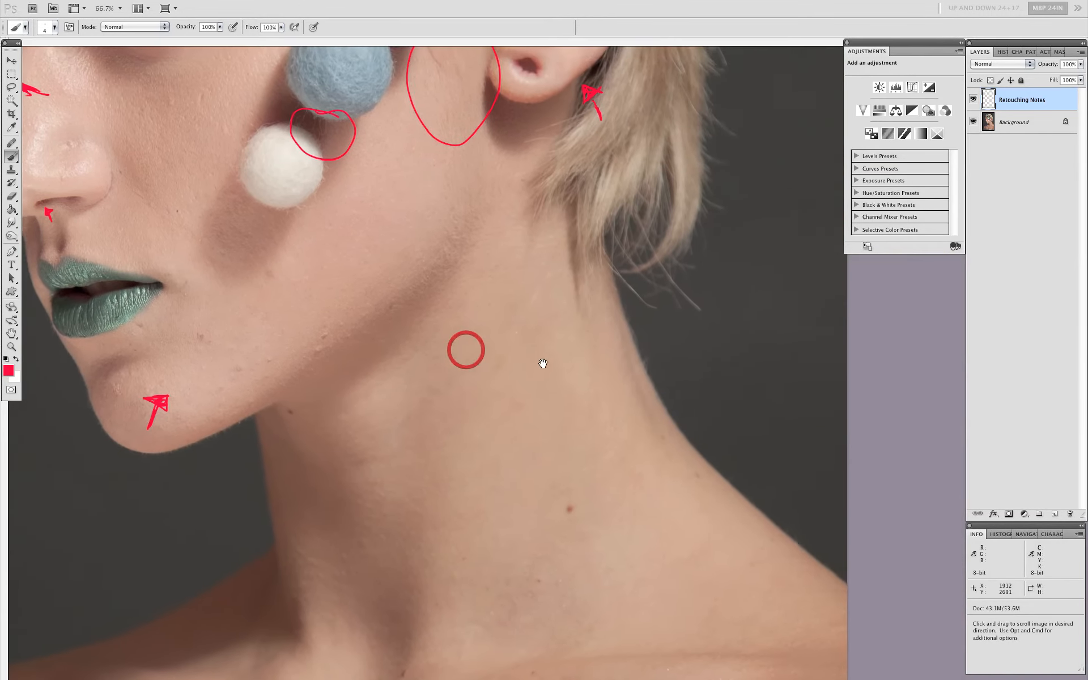
{"action": "left_click_drag", "start_coordinate": [543, 363], "coordinate": [494, 371]}
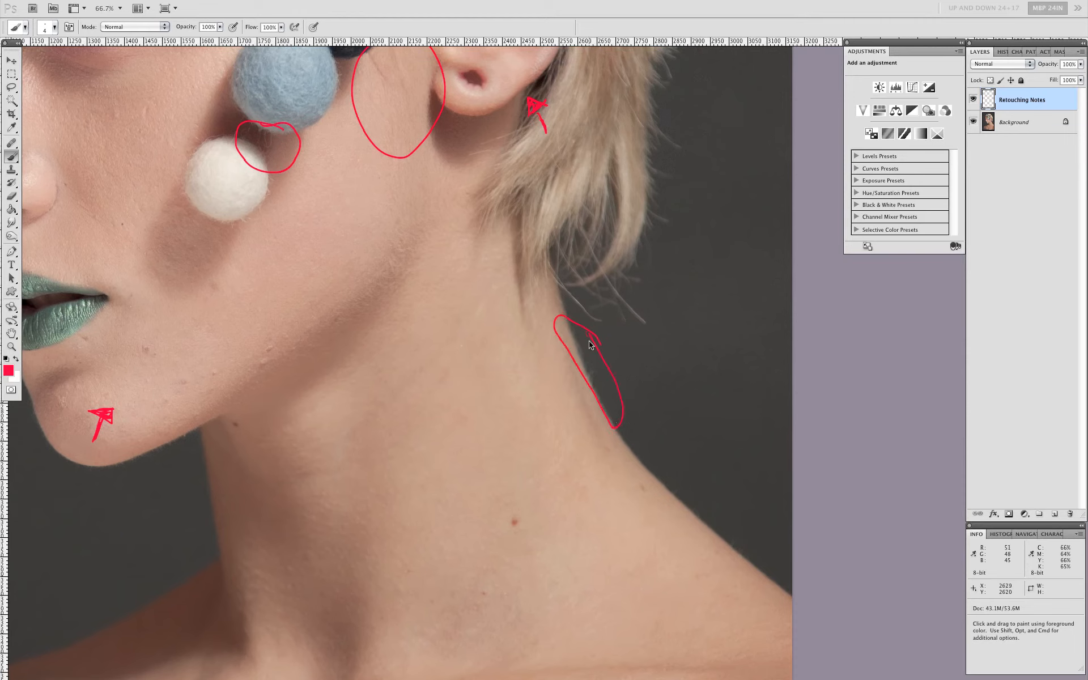
{"action": "mouse_move", "coordinate": [640, 434]}
{"action": "left_mouse_down"}
{"action": "mouse_move", "coordinate": [673, 515]}
{"action": "mouse_move", "coordinate": [743, 601]}
{"action": "left_mouse_up"}
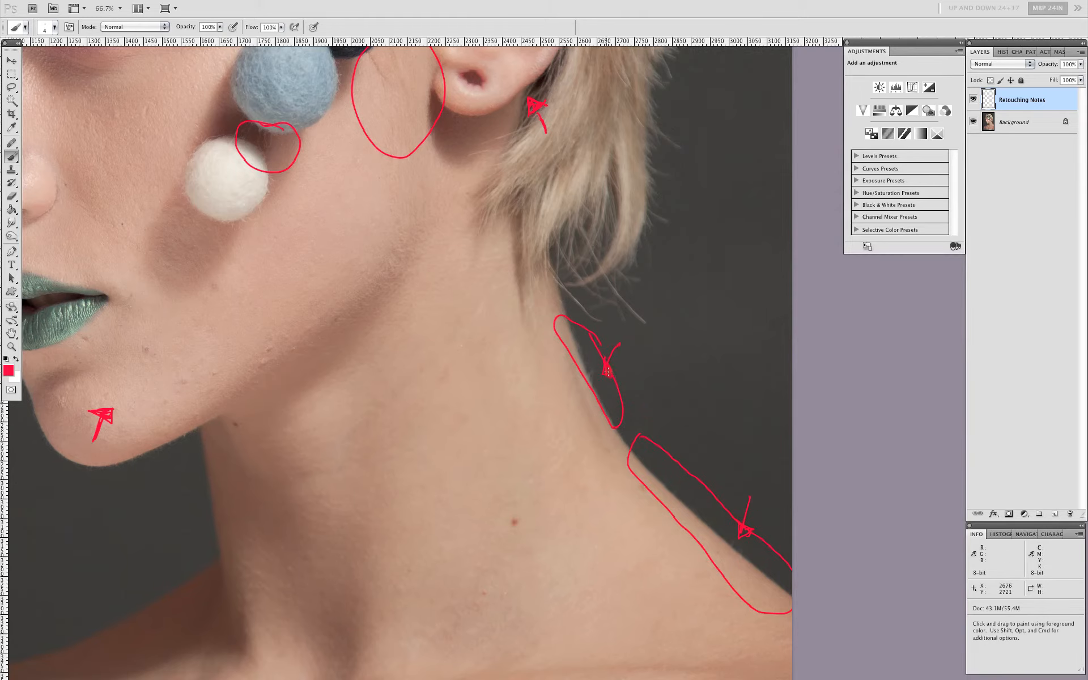
Step: Trace a red line just outside the chin and jaw contour, from below the lower lip to the neck
{"action": "key", "text": "space"}
{"action": "left_click_drag", "start_coordinate": [498, 360], "coordinate": [547, 303]}
{"action": "left_click_drag", "start_coordinate": [421, 398], "coordinate": [498, 310]}
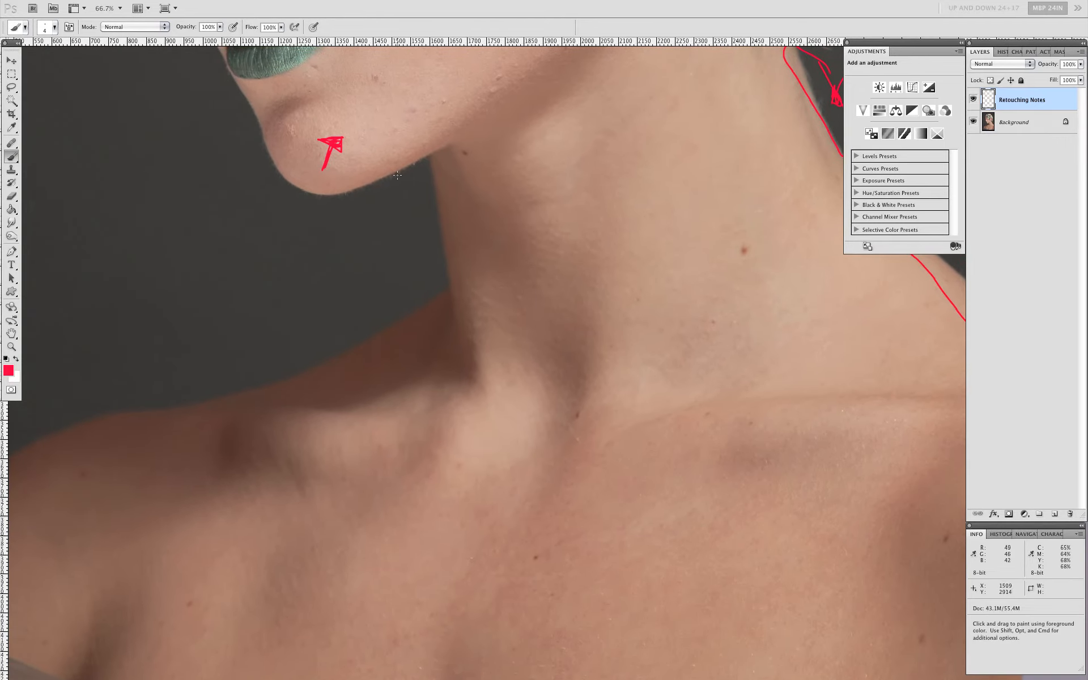
{"action": "key", "text": "super+plus"}
{"action": "key", "text": "super+plus"}
{"action": "key", "text": "super+plus"}
{"action": "key", "text": "space"}
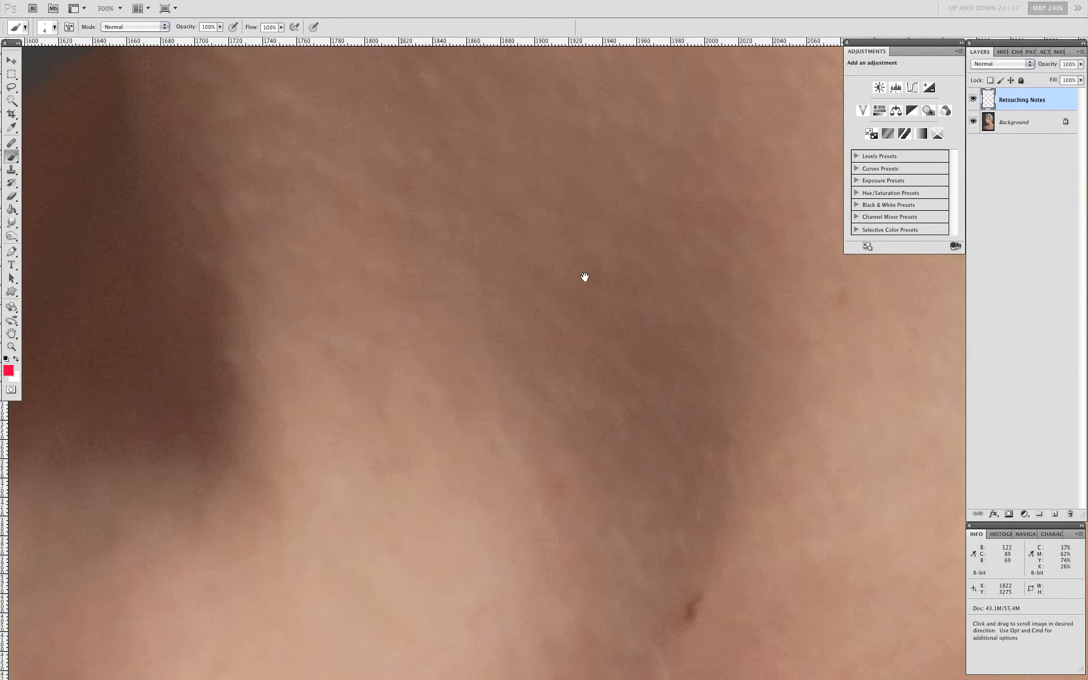
{"action": "left_click_drag", "start_coordinate": [252, 71], "coordinate": [661, 415]}
{"action": "left_click_drag", "start_coordinate": [279, 287], "coordinate": [502, 494]}
{"action": "left_click_drag", "start_coordinate": [440, 463], "coordinate": [459, 617]}
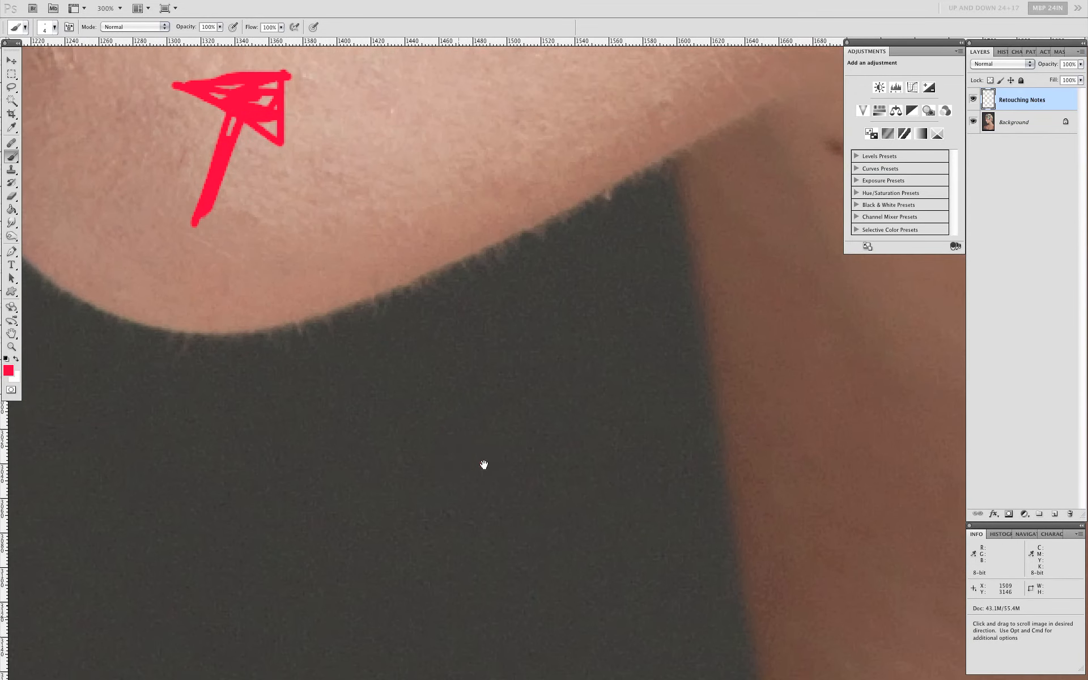
{"action": "left_click_drag", "start_coordinate": [484, 465], "coordinate": [556, 488]}
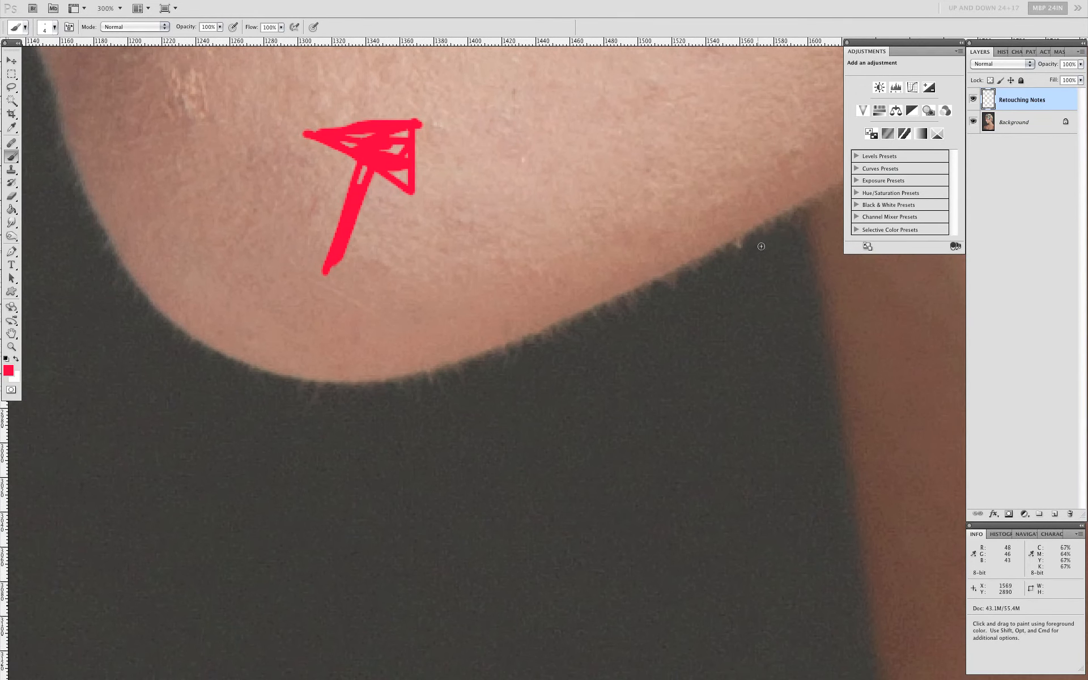
{"action": "mouse_move", "coordinate": [751, 249]}
{"action": "left_mouse_down"}
{"action": "mouse_move", "coordinate": [460, 414]}
{"action": "mouse_move", "coordinate": [368, 434]}
{"action": "mouse_move", "coordinate": [285, 429]}
{"action": "mouse_move", "coordinate": [142, 357]}
{"action": "left_mouse_up"}
{"action": "left_click_drag", "start_coordinate": [128, 322], "coordinate": [202, 404]}
{"action": "mouse_move", "coordinate": [120, 232]}
{"action": "left_mouse_down"}
{"action": "mouse_move", "coordinate": [186, 378]}
{"action": "mouse_move", "coordinate": [150, 327]}
{"action": "mouse_move", "coordinate": [211, 481]}
{"action": "mouse_move", "coordinate": [269, 568]}
{"action": "left_mouse_up"}
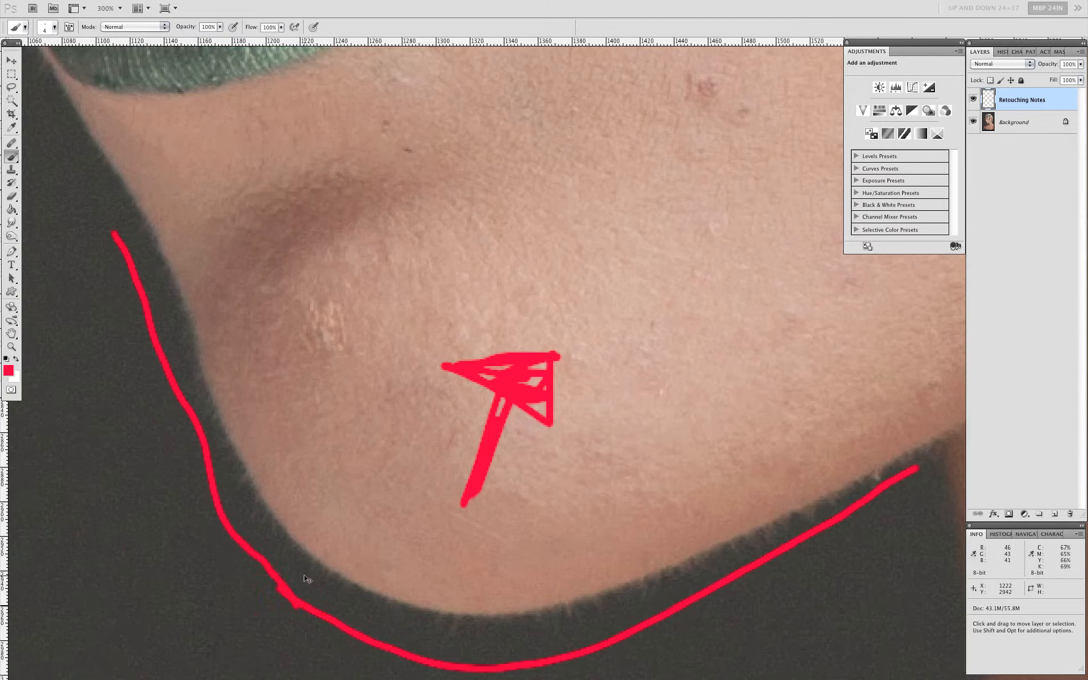
{"action": "key", "text": "super+minus"}
{"action": "key", "text": "super+minus"}
{"action": "key", "text": "super+minus"}
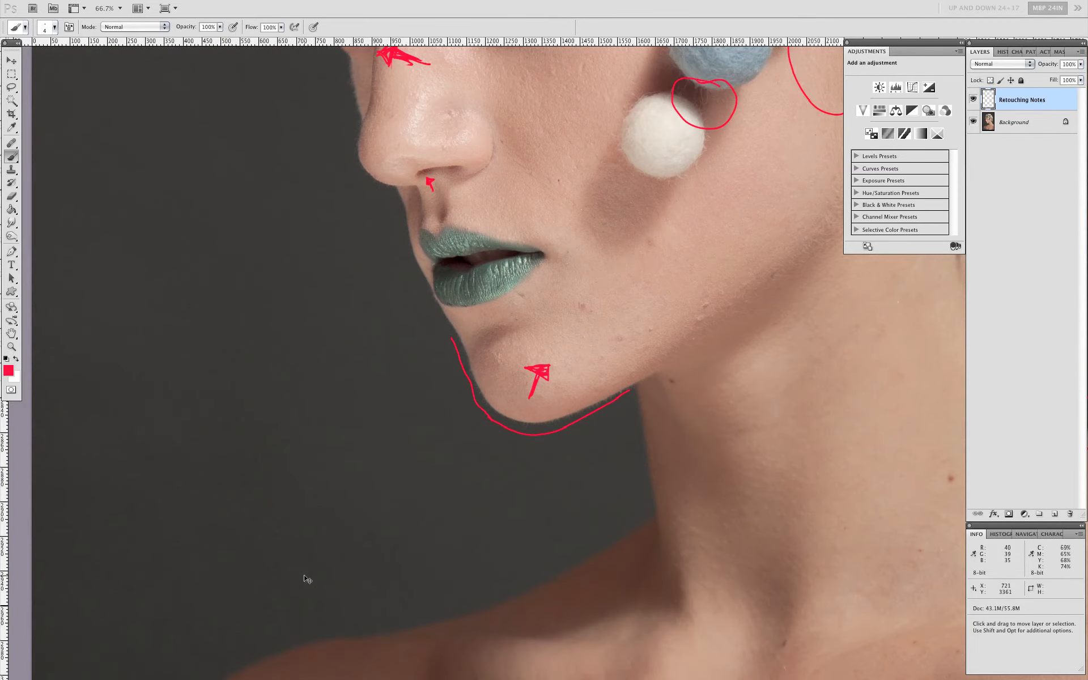
Step: Draw a small red arrow on the background pointing at the face edge beside the lower lip
{"action": "key", "text": "super+plus"}
{"action": "key", "text": "super+plus"}
{"action": "key", "text": "super+plus"}
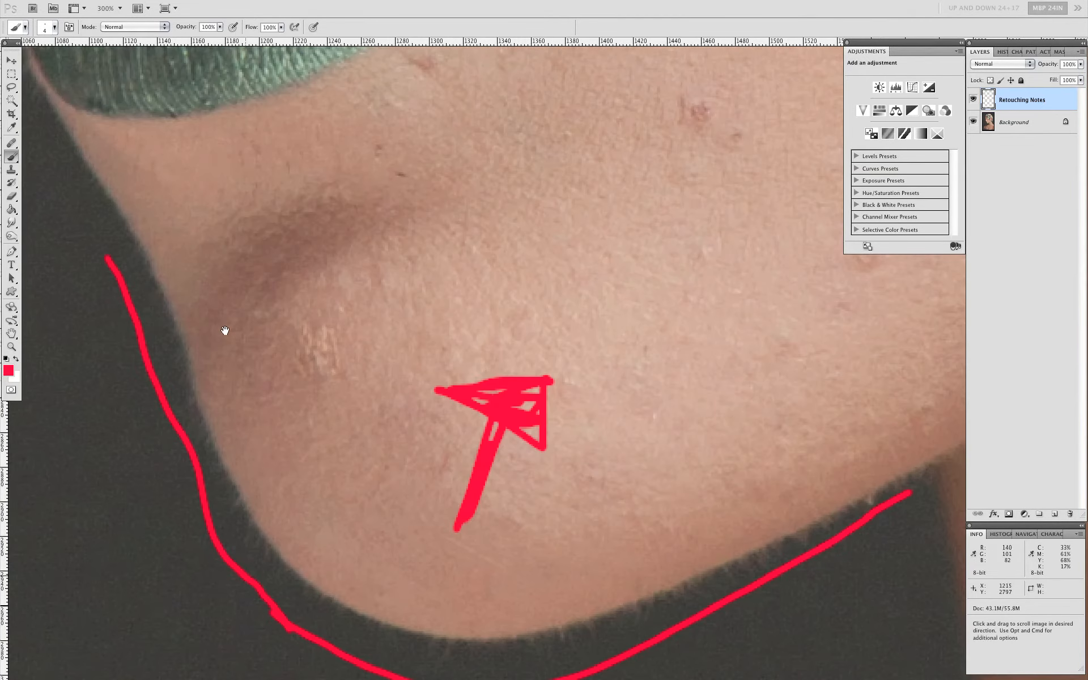
{"action": "left_click_drag", "start_coordinate": [177, 260], "coordinate": [346, 376]}
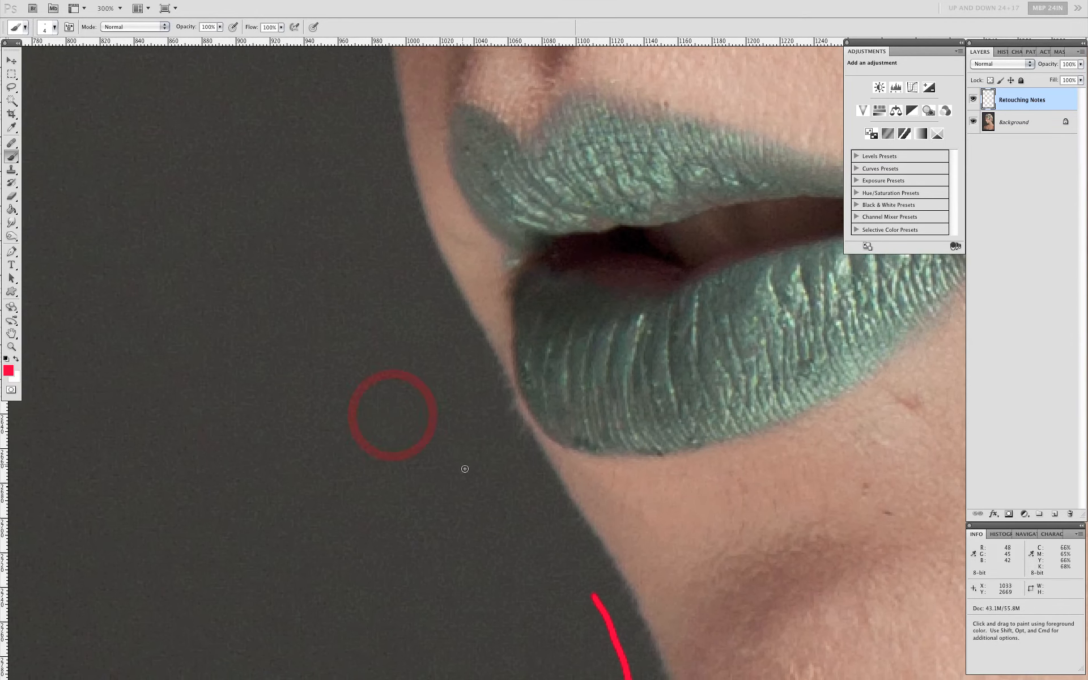
{"action": "mouse_move", "coordinate": [463, 479]}
{"action": "left_mouse_down"}
{"action": "mouse_move", "coordinate": [489, 445]}
{"action": "mouse_move", "coordinate": [476, 438]}
{"action": "mouse_move", "coordinate": [501, 429]}
{"action": "mouse_move", "coordinate": [506, 453]}
{"action": "mouse_move", "coordinate": [481, 424]}
{"action": "mouse_move", "coordinate": [504, 459]}
{"action": "left_mouse_up"}
Step: Draw a red arrow on the background pointing at the fine hairs along the far cheek edge beside the nose bridge
{"action": "mouse_move", "coordinate": [508, 378]}
{"action": "left_mouse_down"}
{"action": "mouse_move", "coordinate": [505, 408]}
{"action": "mouse_move", "coordinate": [533, 413]}
{"action": "left_mouse_up"}
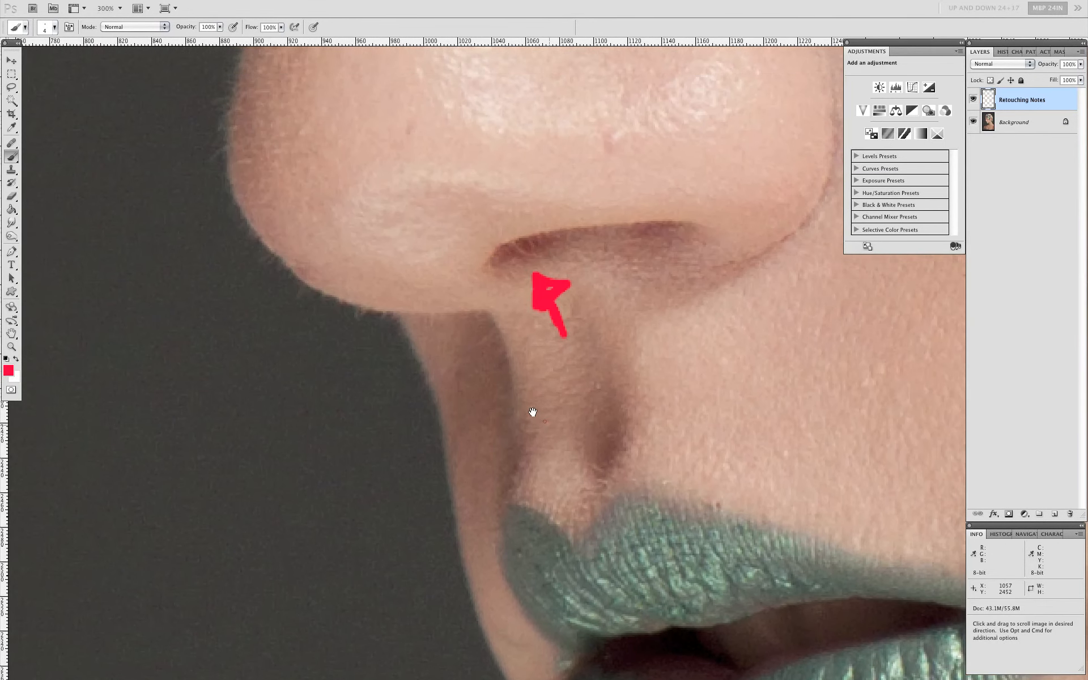
{"action": "left_click_drag", "start_coordinate": [437, 445], "coordinate": [519, 537]}
{"action": "left_click_drag", "start_coordinate": [464, 379], "coordinate": [505, 537]}
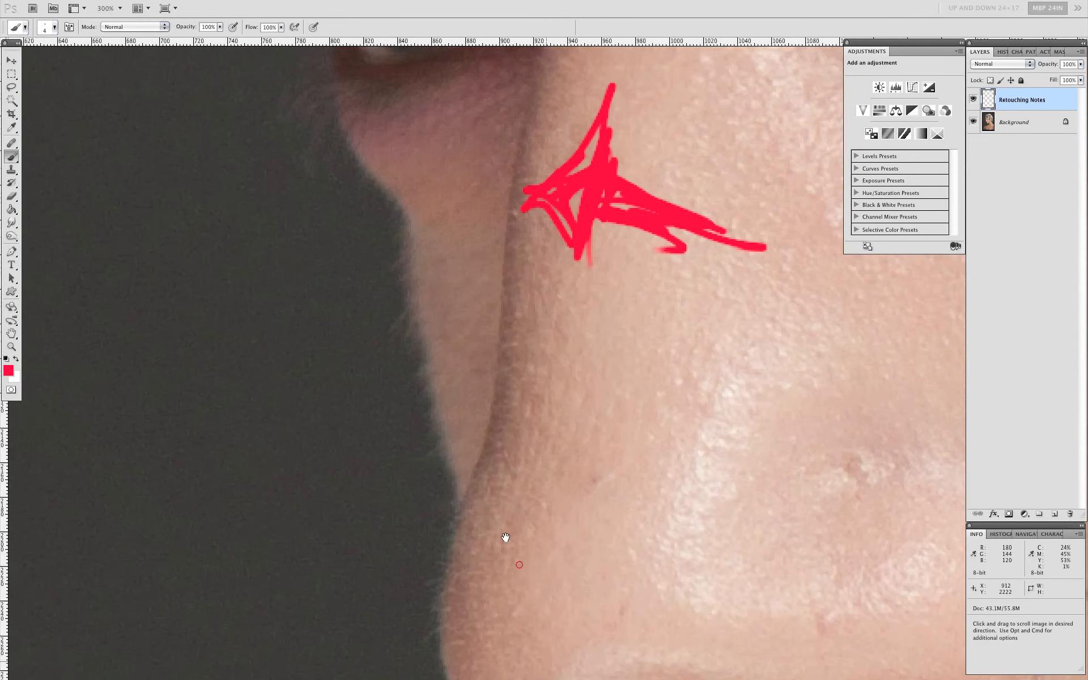
{"action": "left_click_drag", "start_coordinate": [478, 451], "coordinate": [509, 527]}
{"action": "mouse_move", "coordinate": [328, 458]}
{"action": "left_mouse_down"}
{"action": "mouse_move", "coordinate": [395, 422]}
{"action": "mouse_move", "coordinate": [377, 413]}
{"action": "mouse_move", "coordinate": [400, 447]}
{"action": "mouse_move", "coordinate": [387, 405]}
{"action": "mouse_move", "coordinate": [404, 449]}
{"action": "mouse_move", "coordinate": [394, 418]}
{"action": "mouse_move", "coordinate": [410, 415]}
{"action": "mouse_move", "coordinate": [392, 405]}
{"action": "mouse_move", "coordinate": [409, 422]}
{"action": "left_mouse_up"}
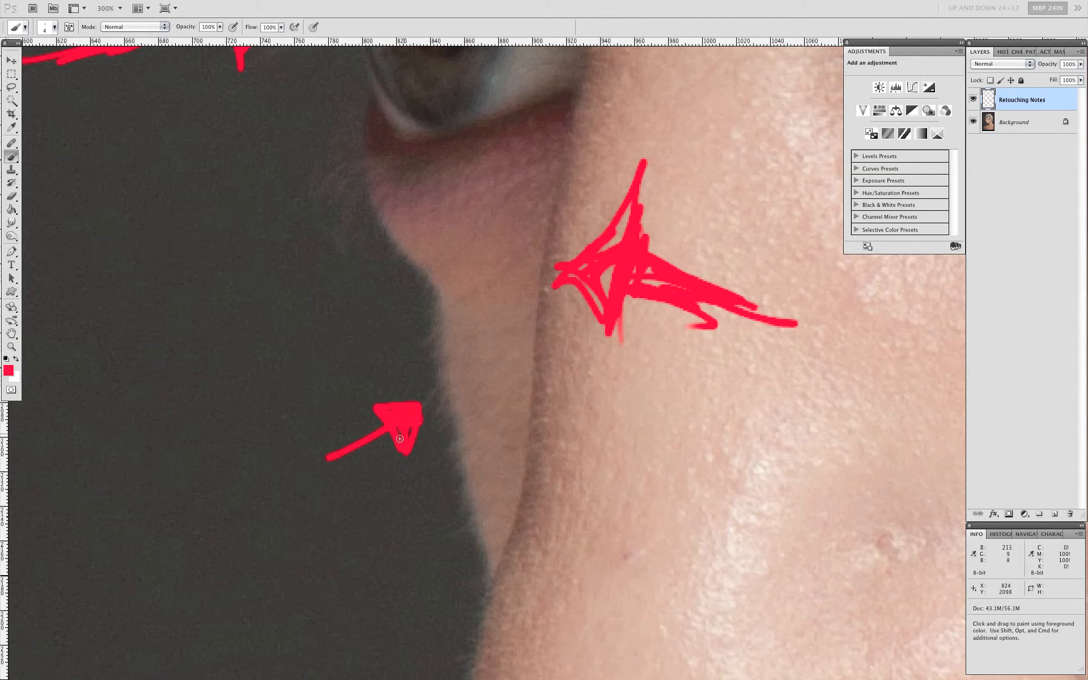
{"action": "key", "text": "super"}
{"action": "key", "text": "super+1"}
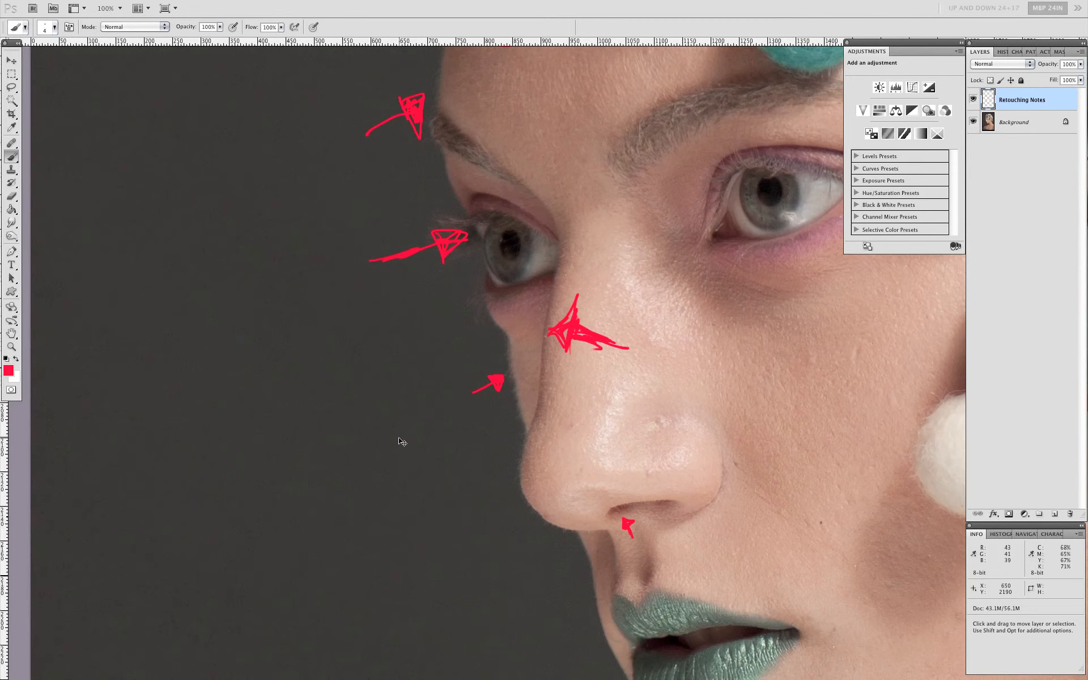
Step: Mark the dark line in the outer white of the near eye with a small red arrow, erasing and redrawing the first attempt
{"action": "left_click_drag", "start_coordinate": [665, 335], "coordinate": [494, 228]}
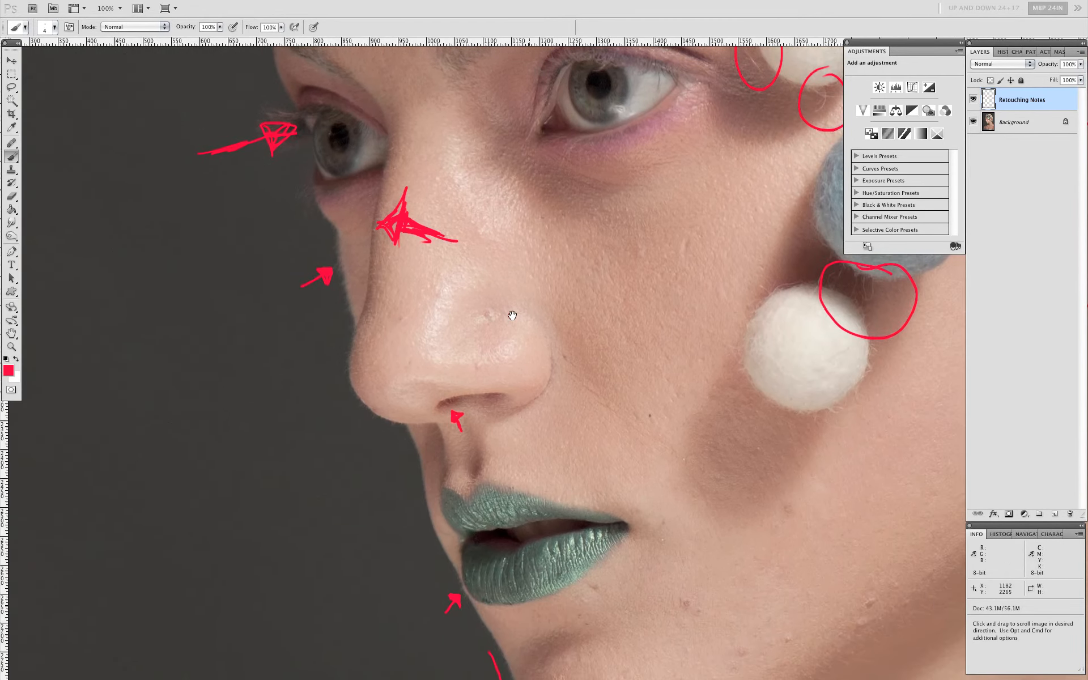
{"action": "mouse_move", "coordinate": [531, 388]}
{"action": "left_mouse_down"}
{"action": "mouse_move", "coordinate": [549, 396]}
{"action": "mouse_move", "coordinate": [536, 369]}
{"action": "mouse_move", "coordinate": [539, 383]}
{"action": "mouse_move", "coordinate": [554, 371]}
{"action": "mouse_move", "coordinate": [494, 272]}
{"action": "mouse_move", "coordinate": [491, 301]}
{"action": "mouse_move", "coordinate": [551, 296]}
{"action": "mouse_move", "coordinate": [534, 406]}
{"action": "mouse_move", "coordinate": [534, 395]}
{"action": "left_mouse_up"}
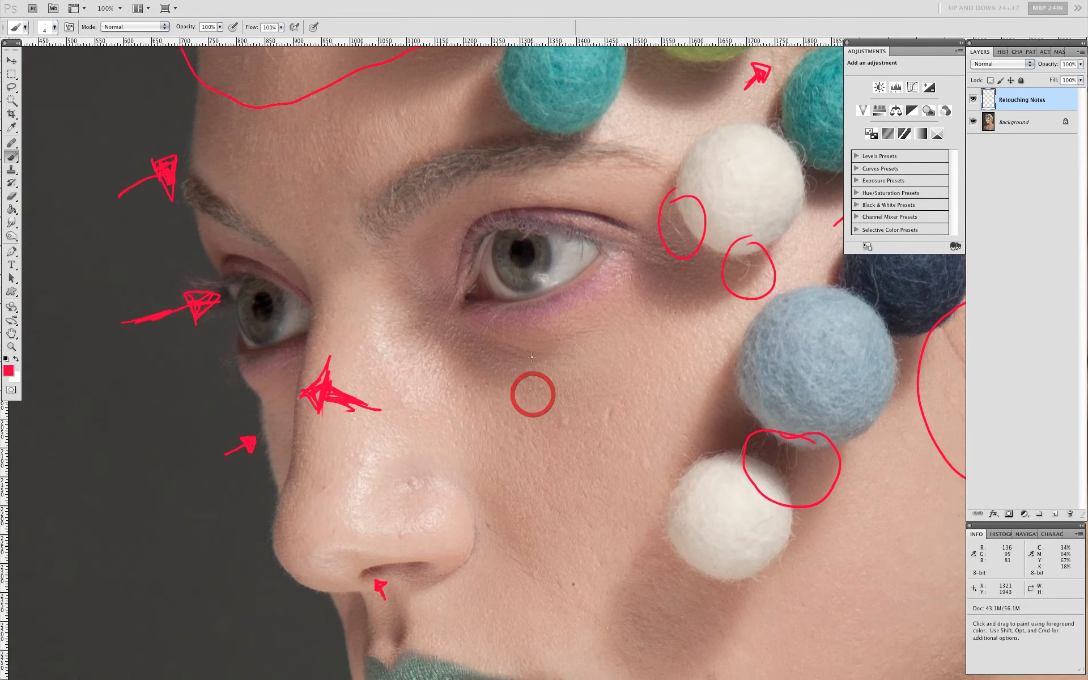
{"action": "key", "text": "super+plus"}
{"action": "key", "text": "super+plus"}
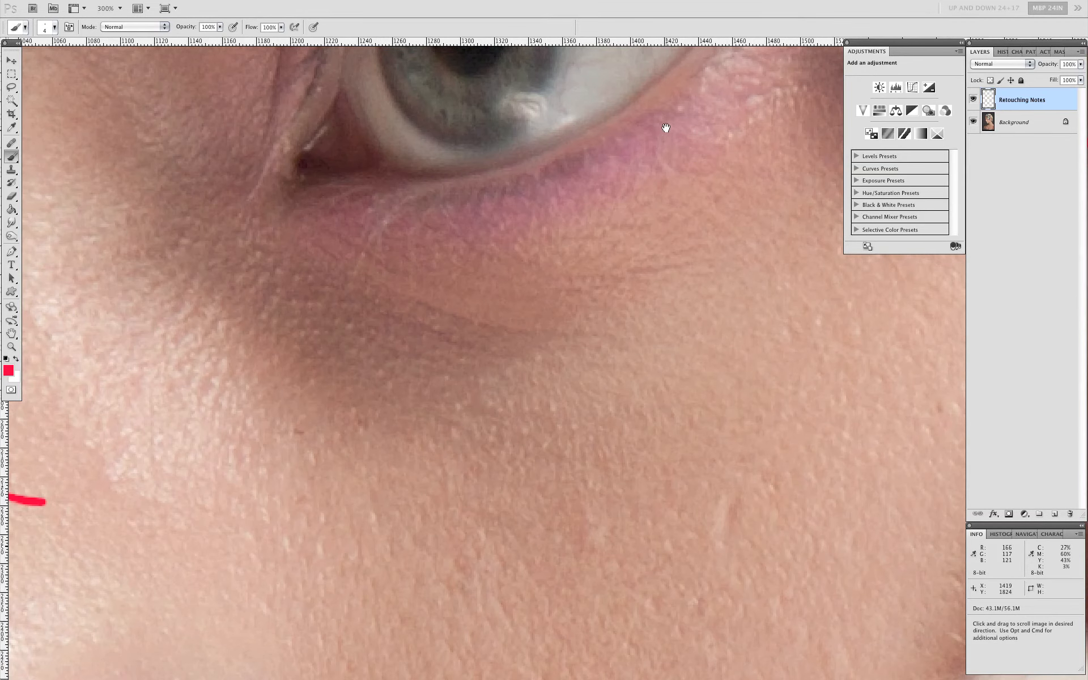
{"action": "left_click_drag", "start_coordinate": [666, 128], "coordinate": [533, 344]}
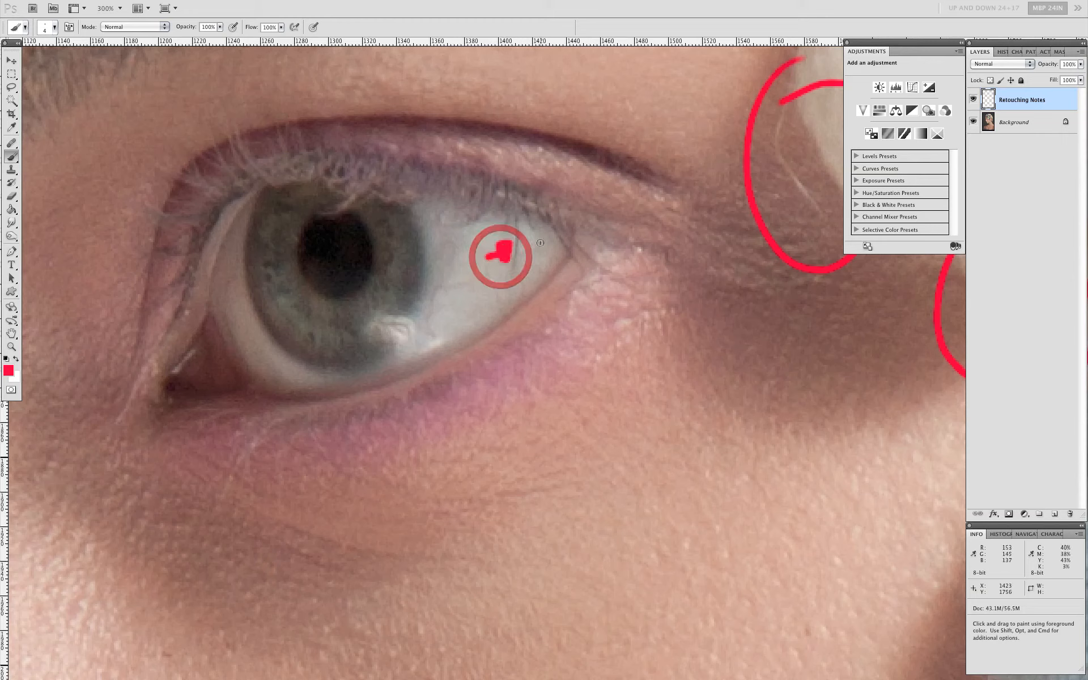
{"action": "key", "text": "e"}
{"action": "left_click_drag", "start_coordinate": [500, 243], "coordinate": [494, 252]}
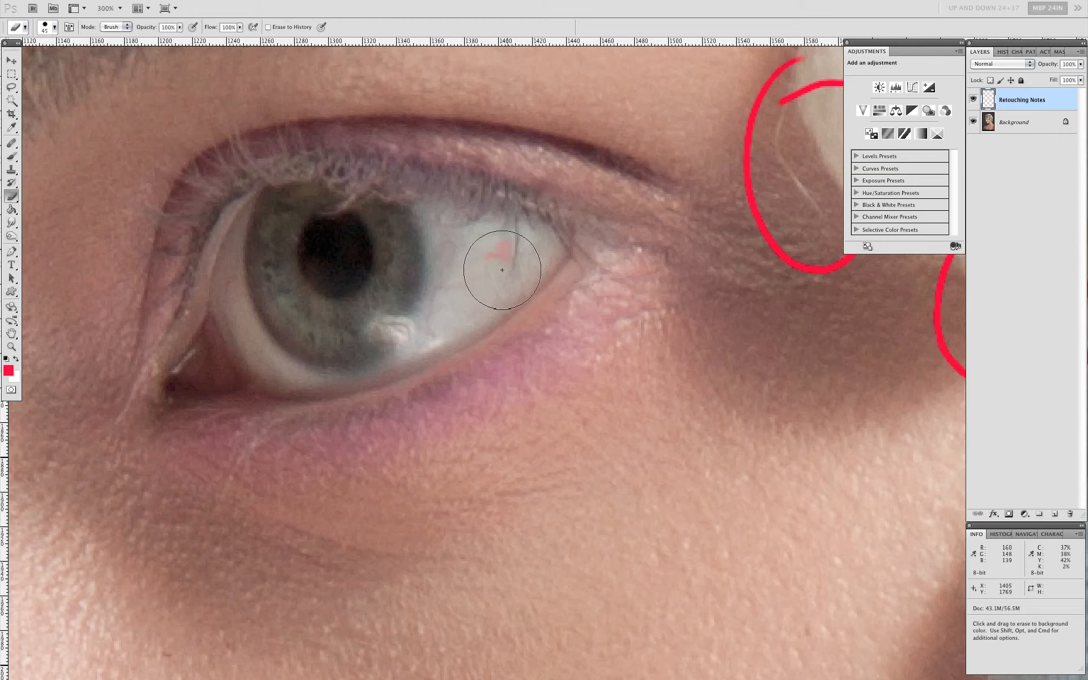
{"action": "key", "text": "b"}
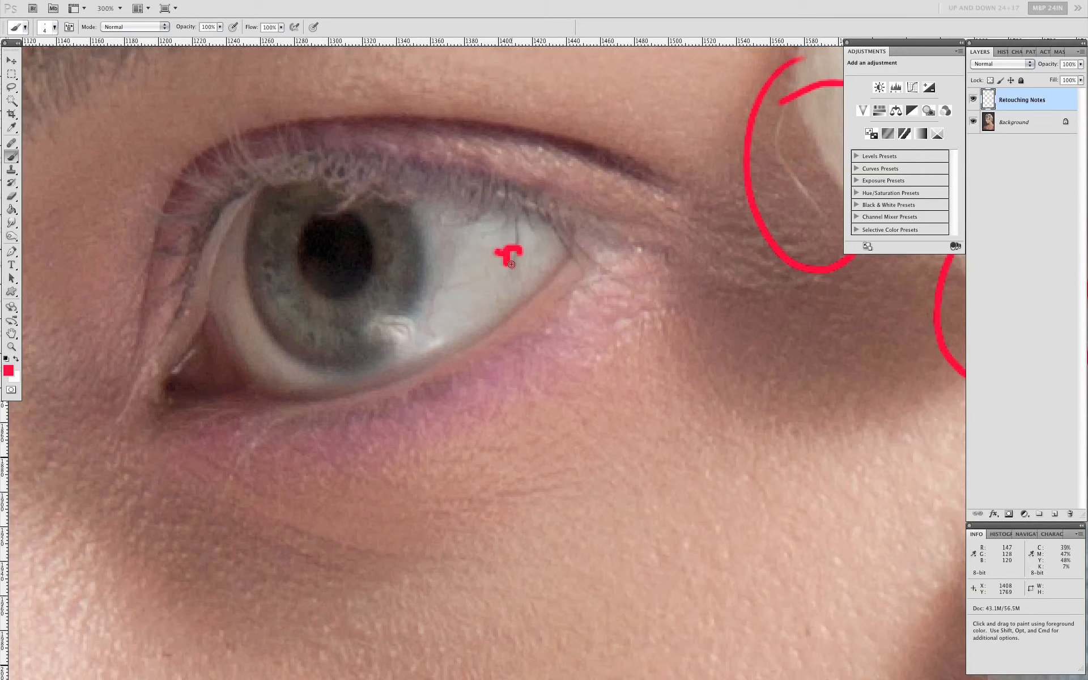
{"action": "left_click_drag", "start_coordinate": [476, 256], "coordinate": [508, 255]}
Step: Add a second red arrow in the white of the near eye, pointing toward the lower edge of the iris
{"action": "key", "text": "space"}
{"action": "left_click_drag", "start_coordinate": [477, 318], "coordinate": [695, 275]}
{"action": "mouse_move", "coordinate": [475, 318]}
{"action": "left_mouse_down"}
{"action": "mouse_move", "coordinate": [811, 249]}
{"action": "mouse_move", "coordinate": [561, 334]}
{"action": "left_mouse_up"}
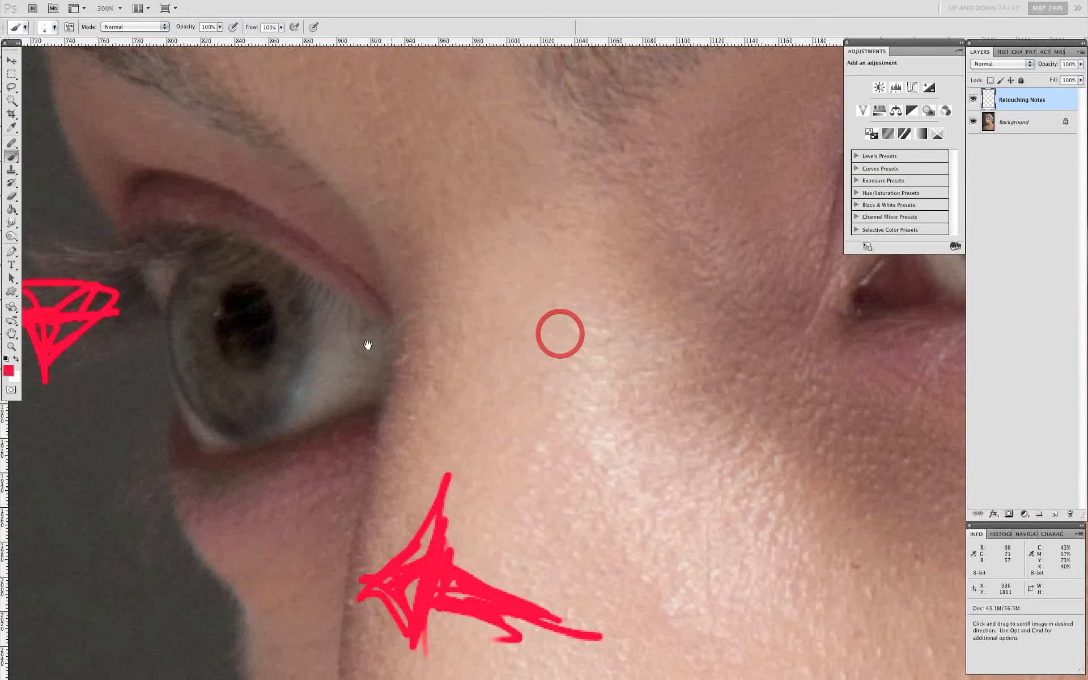
{"action": "left_click_drag", "start_coordinate": [484, 366], "coordinate": [364, 339]}
{"action": "left_click_drag", "start_coordinate": [575, 341], "coordinate": [381, 477]}
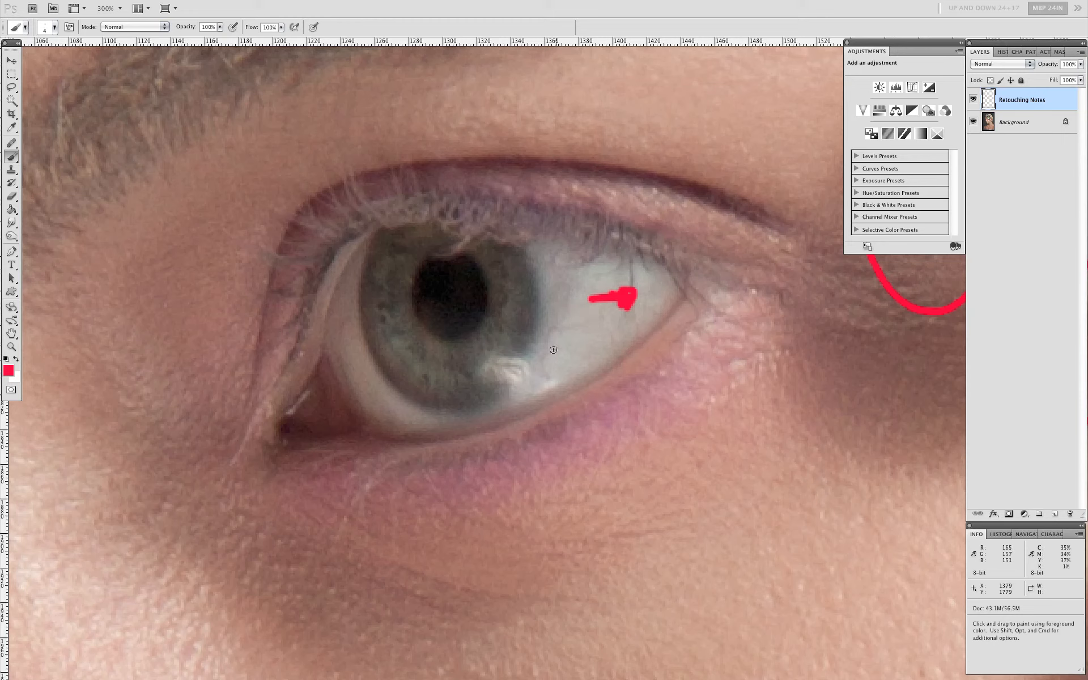
{"action": "mouse_move", "coordinate": [594, 328]}
{"action": "left_mouse_down"}
{"action": "mouse_move", "coordinate": [560, 344]}
{"action": "mouse_move", "coordinate": [564, 374]}
{"action": "left_mouse_up"}
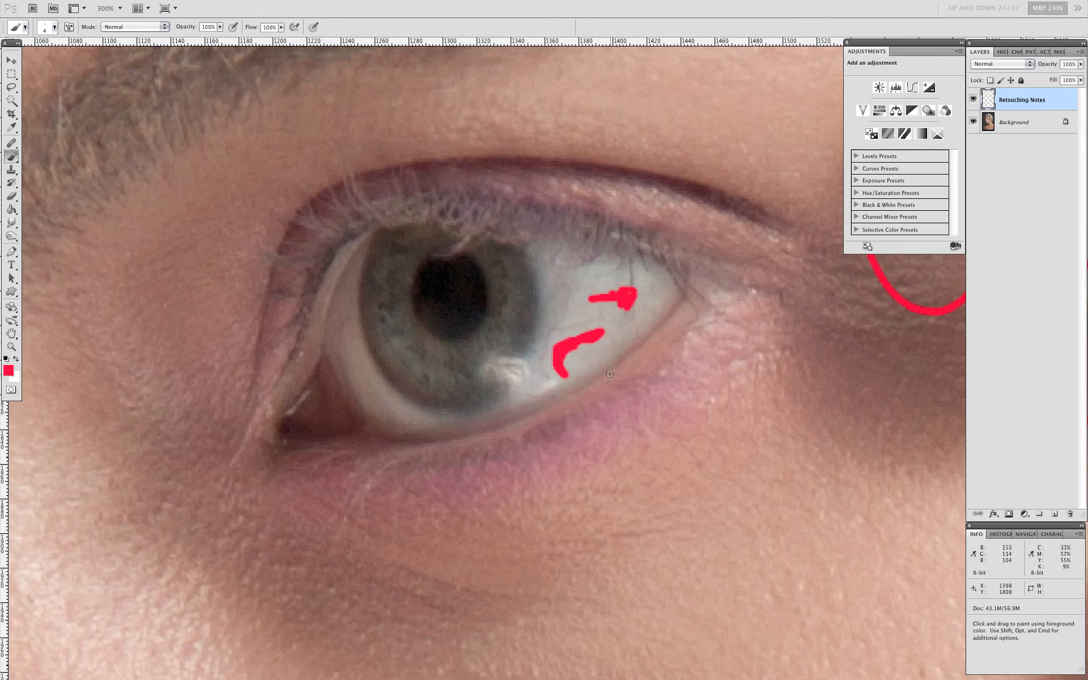
Step: Circle the light reflection at the lower edge of the near eye's iris in red
{"action": "left_click_drag", "start_coordinate": [613, 447], "coordinate": [571, 367]}
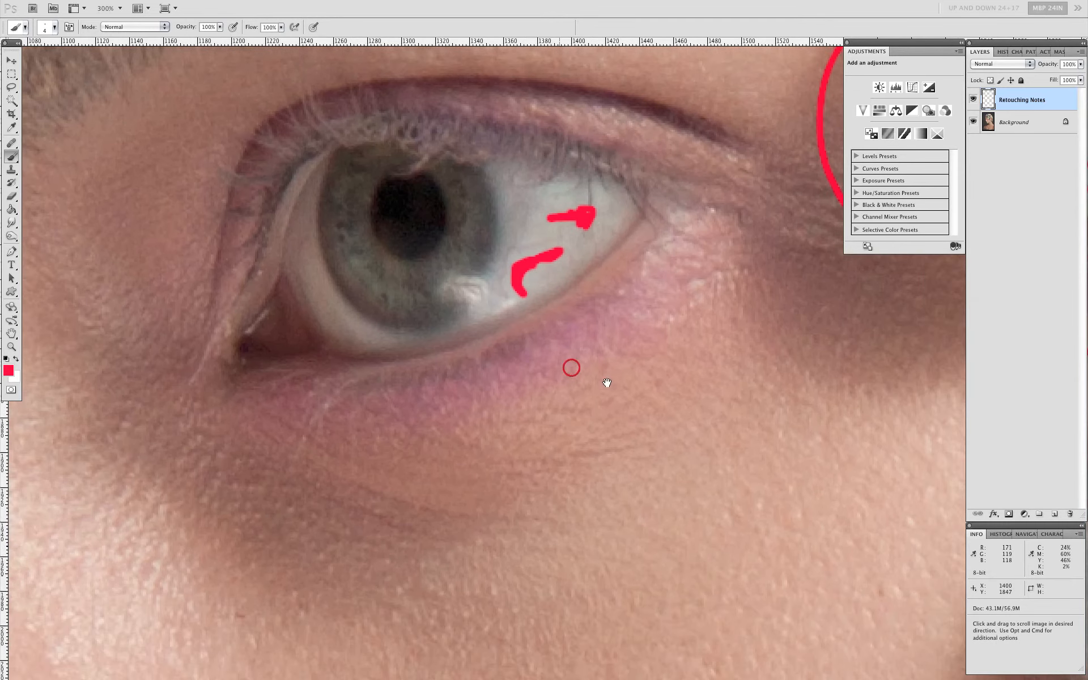
{"action": "left_click_drag", "start_coordinate": [622, 405], "coordinate": [464, 201]}
{"action": "left_click_drag", "start_coordinate": [586, 281], "coordinate": [637, 449]}
{"action": "left_click_drag", "start_coordinate": [496, 380], "coordinate": [651, 456]}
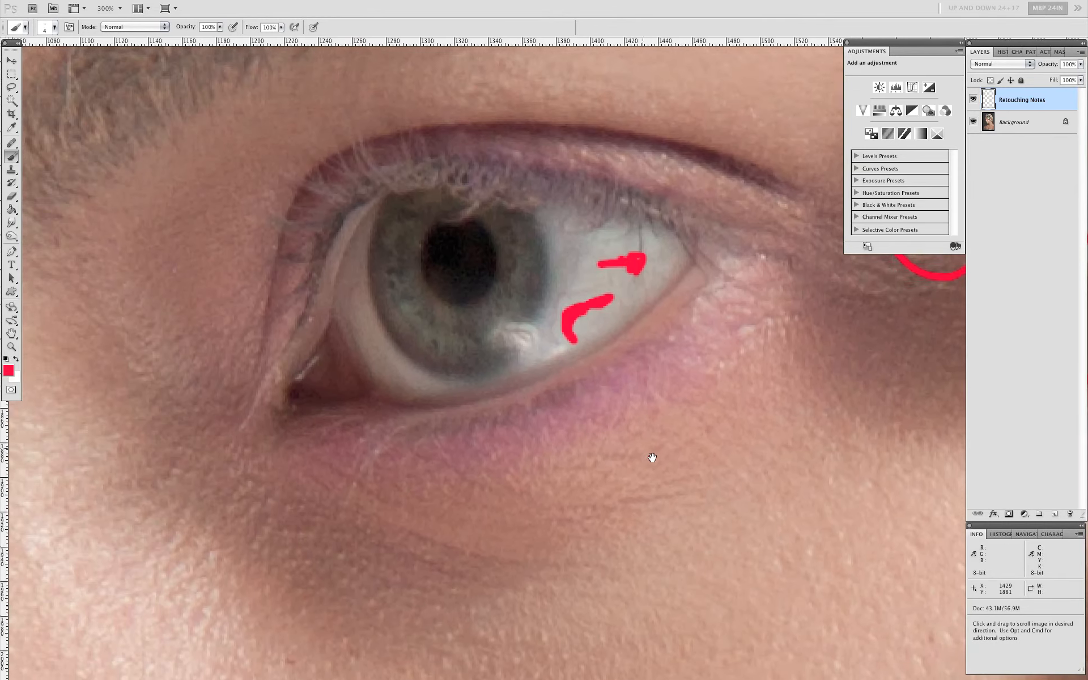
{"action": "mouse_move", "coordinate": [541, 319]}
{"action": "left_mouse_down"}
{"action": "mouse_move", "coordinate": [492, 347]}
{"action": "mouse_move", "coordinate": [574, 365]}
{"action": "mouse_move", "coordinate": [497, 352]}
{"action": "mouse_move", "coordinate": [575, 348]}
{"action": "mouse_move", "coordinate": [543, 320]}
{"action": "mouse_move", "coordinate": [554, 323]}
{"action": "mouse_move", "coordinate": [514, 387]}
{"action": "mouse_move", "coordinate": [544, 317]}
{"action": "left_mouse_up"}
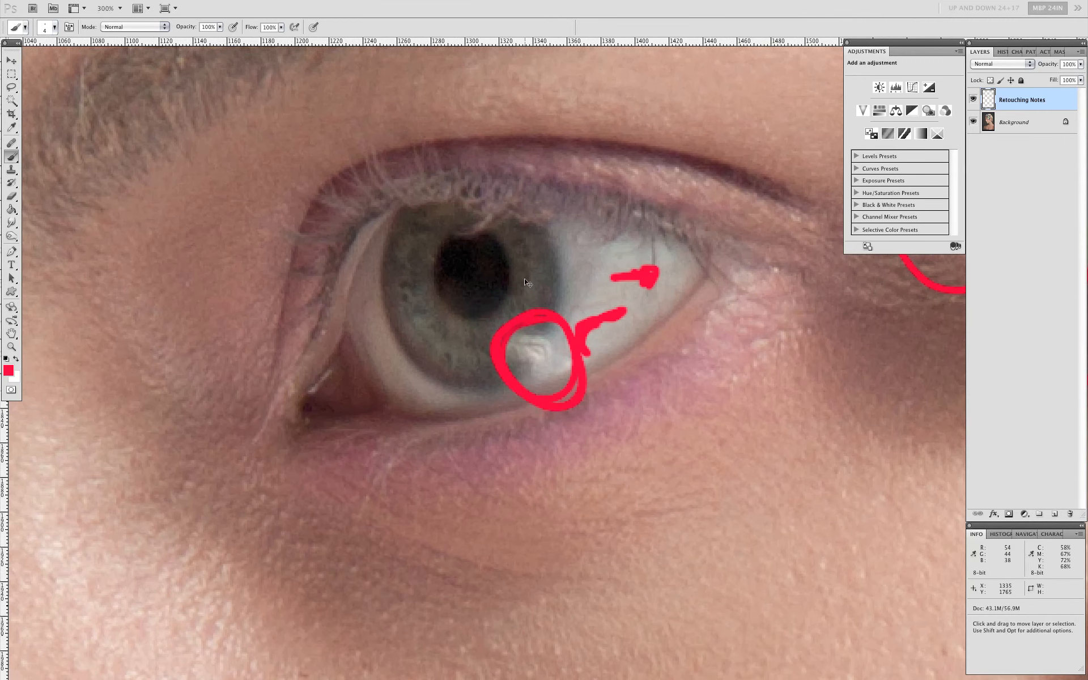
{"action": "key", "text": "super+minus"}
{"action": "key", "text": "super+minus"}
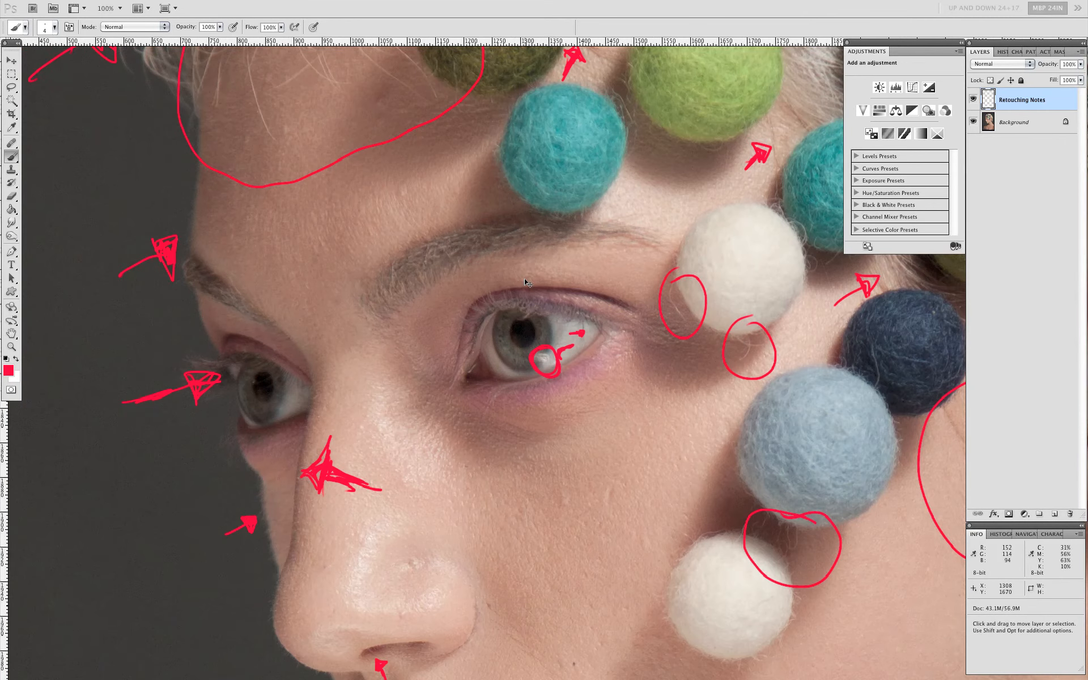
{"action": "key", "text": "super+minus"}
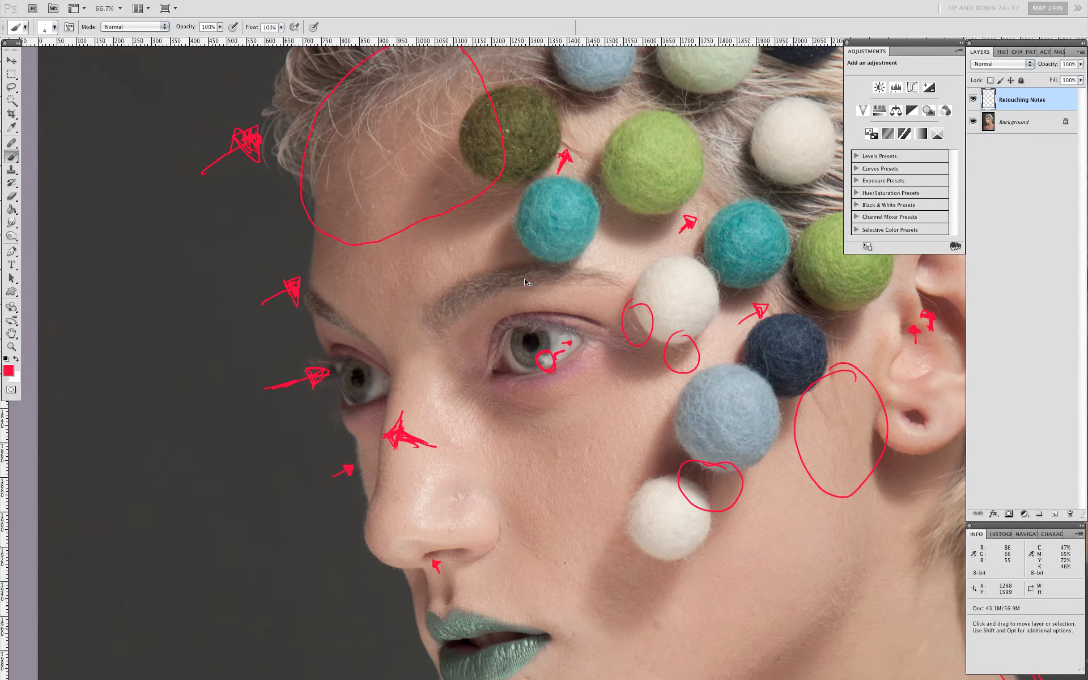
{"action": "left_click_drag", "start_coordinate": [659, 402], "coordinate": [492, 355]}
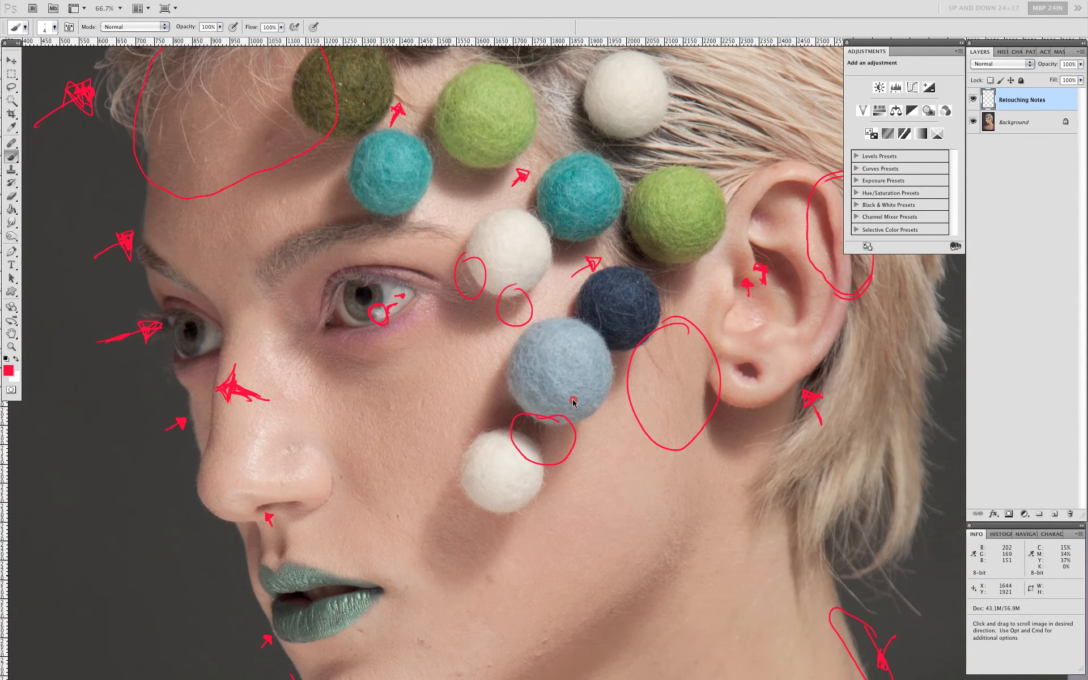
{"action": "left_click_drag", "start_coordinate": [572, 400], "coordinate": [460, 479]}
{"action": "mouse_move", "coordinate": [617, 415]}
{"action": "left_mouse_down"}
{"action": "mouse_move", "coordinate": [576, 482]}
{"action": "mouse_move", "coordinate": [604, 493]}
{"action": "left_mouse_up"}
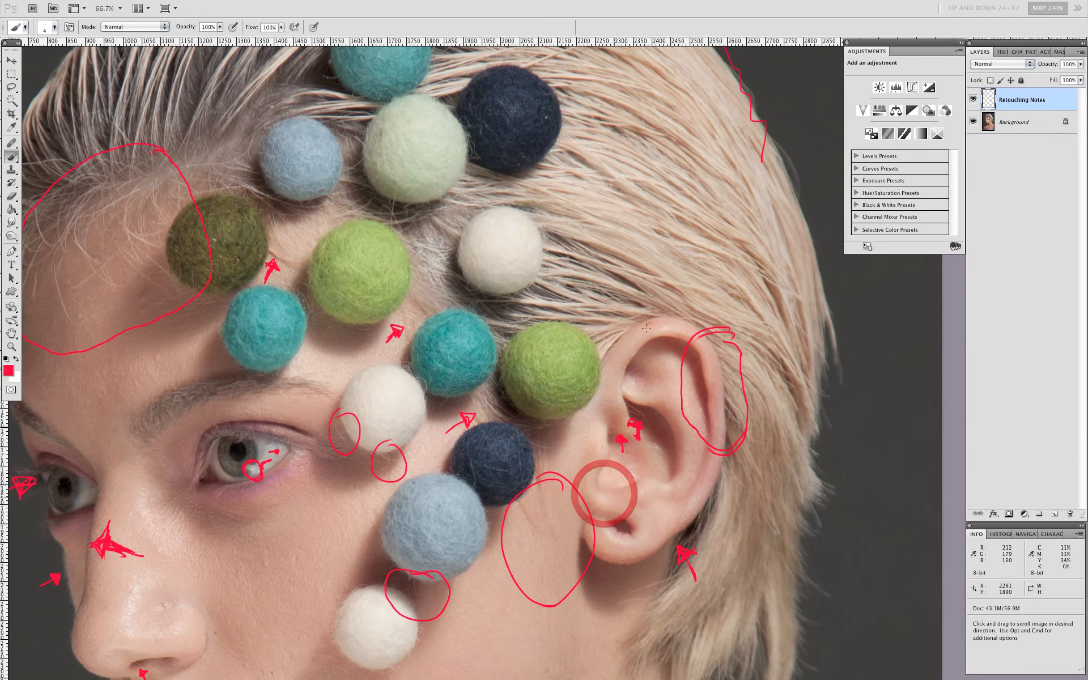
Step: Examine the skin tone and shadows on the cheek, jaw and chin around the existing retouching marks
{"action": "left_click_drag", "start_coordinate": [425, 674], "coordinate": [582, 415]}
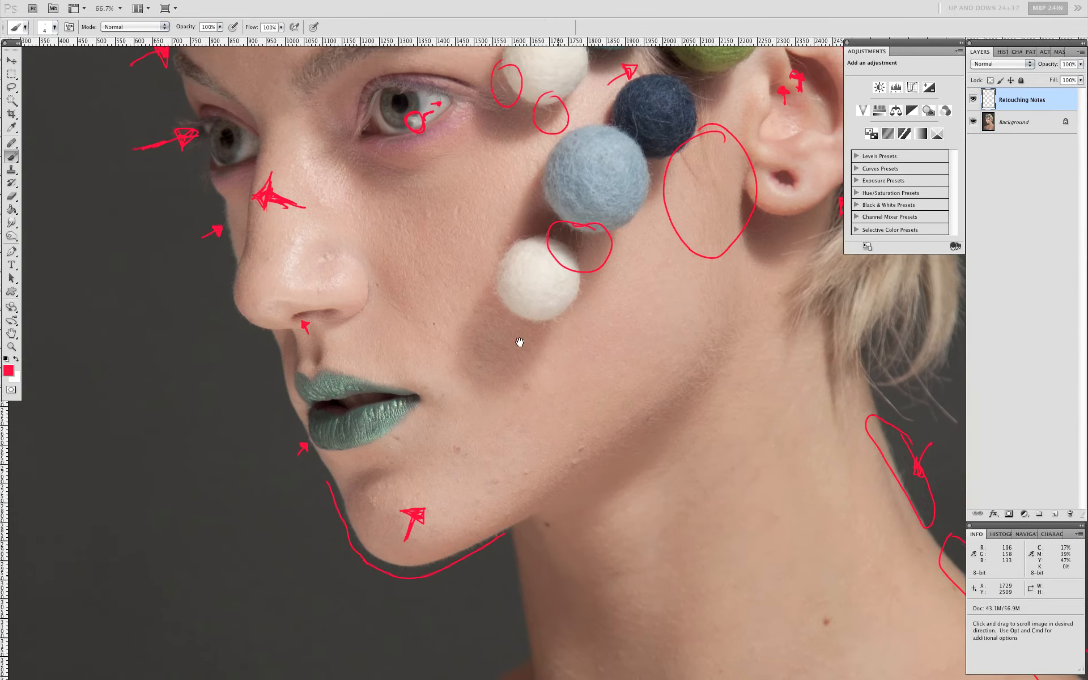
{"action": "left_click_drag", "start_coordinate": [518, 342], "coordinate": [431, 229]}
{"action": "mouse_move", "coordinate": [576, 413]}
{"action": "left_mouse_down"}
{"action": "mouse_move", "coordinate": [534, 260]}
{"action": "mouse_move", "coordinate": [590, 431]}
{"action": "left_mouse_up"}
{"action": "left_click_drag", "start_coordinate": [520, 298], "coordinate": [618, 463]}
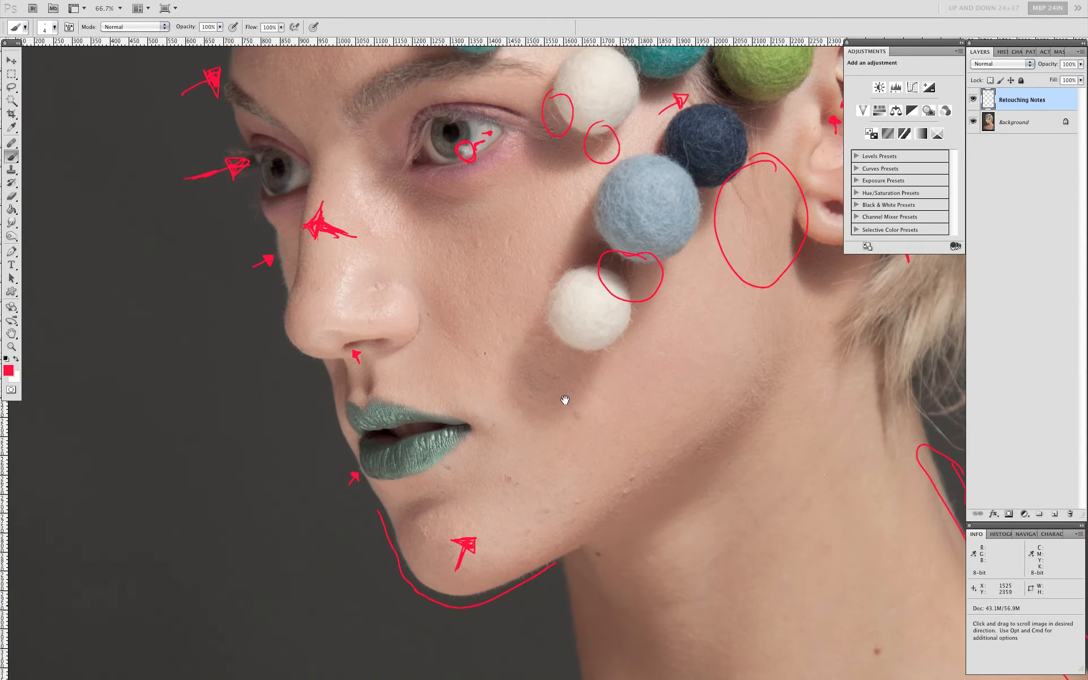
{"action": "left_click_drag", "start_coordinate": [561, 398], "coordinate": [565, 509]}
{"action": "mouse_move", "coordinate": [563, 445]}
{"action": "left_mouse_down"}
{"action": "mouse_move", "coordinate": [486, 468]}
{"action": "mouse_move", "coordinate": [503, 522]}
{"action": "left_mouse_up"}
{"action": "key", "text": "super+minus"}
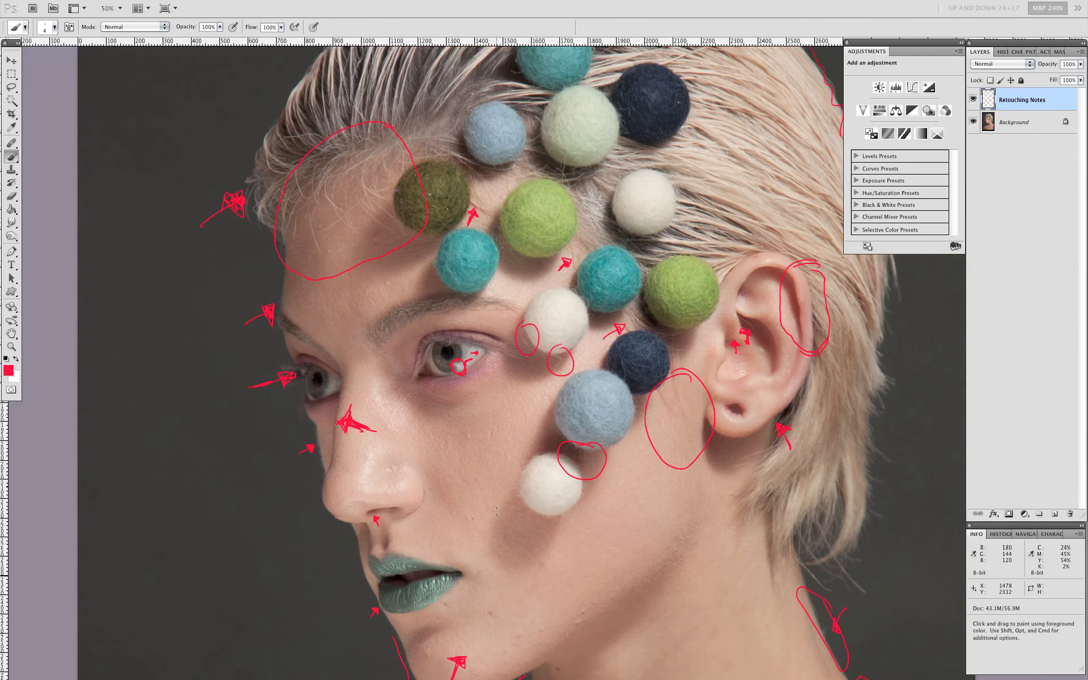
Step: Sketch a red light-source box in the background behind the head, with rays running from it toward the hair
{"action": "mouse_move", "coordinate": [629, 200]}
{"action": "left_mouse_down"}
{"action": "mouse_move", "coordinate": [631, 282]}
{"action": "mouse_move", "coordinate": [615, 294]}
{"action": "mouse_move", "coordinate": [590, 213]}
{"action": "mouse_move", "coordinate": [564, 267]}
{"action": "mouse_move", "coordinate": [550, 341]}
{"action": "mouse_move", "coordinate": [502, 371]}
{"action": "left_mouse_up"}
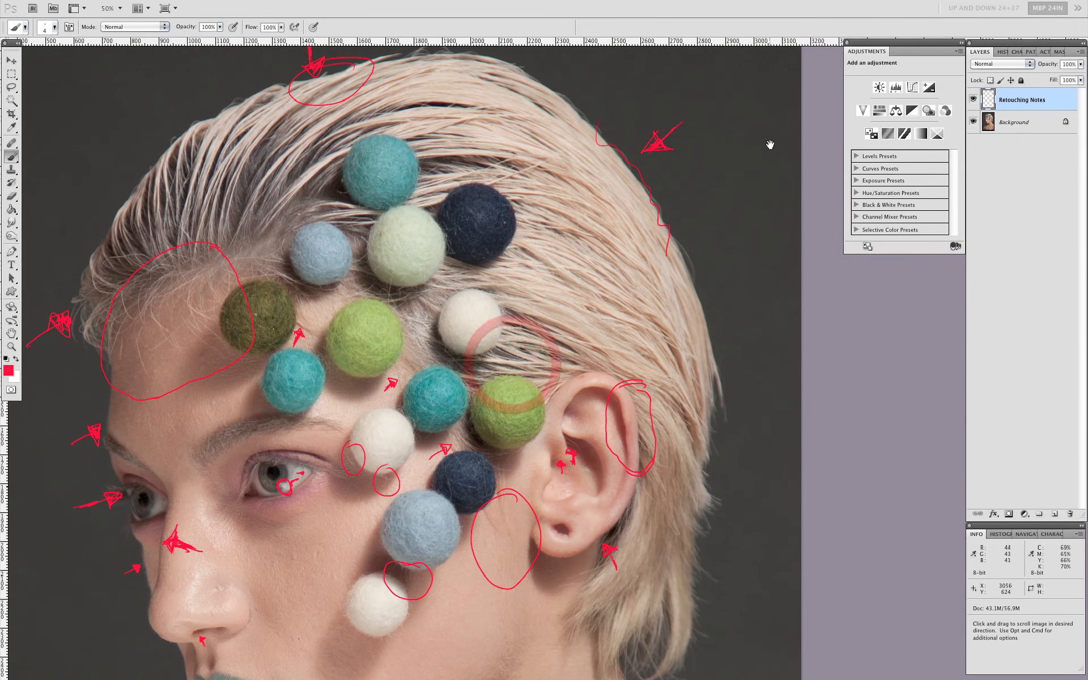
{"action": "mouse_move", "coordinate": [739, 122]}
{"action": "left_mouse_down"}
{"action": "mouse_move", "coordinate": [753, 226]}
{"action": "mouse_move", "coordinate": [805, 193]}
{"action": "left_mouse_up"}
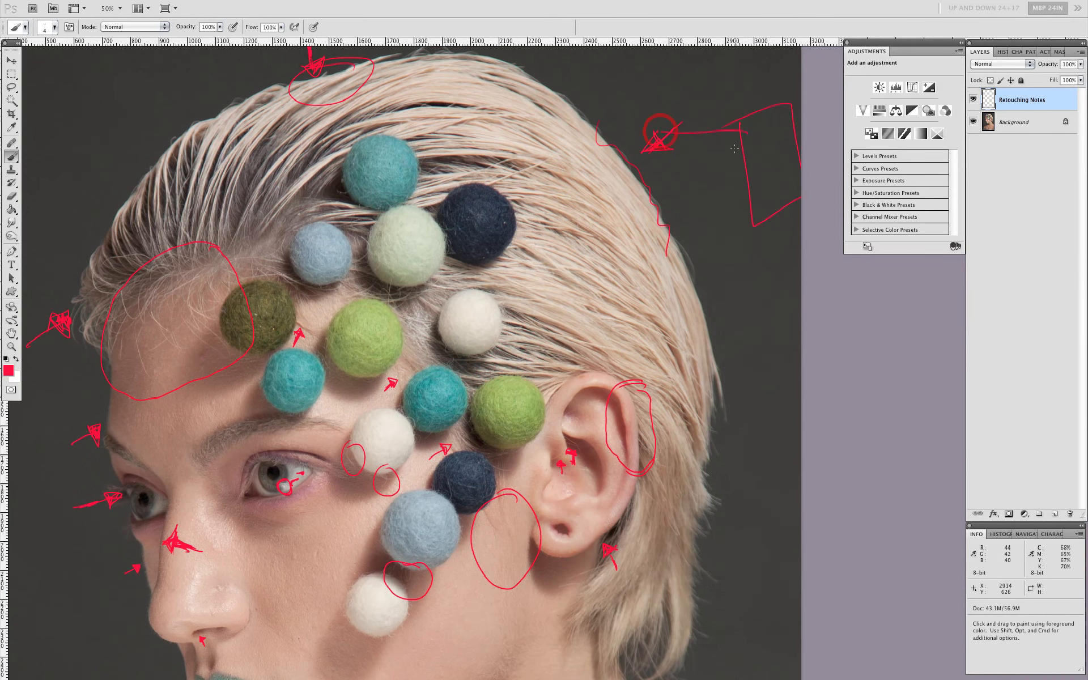
{"action": "left_click_drag", "start_coordinate": [733, 305], "coordinate": [740, 275]}
Step: Mark the felt-ball shadows in red: hatch those on the forehead and beside the near eye, and cross the one below the lowest white ball
{"action": "left_click_drag", "start_coordinate": [316, 449], "coordinate": [430, 354]}
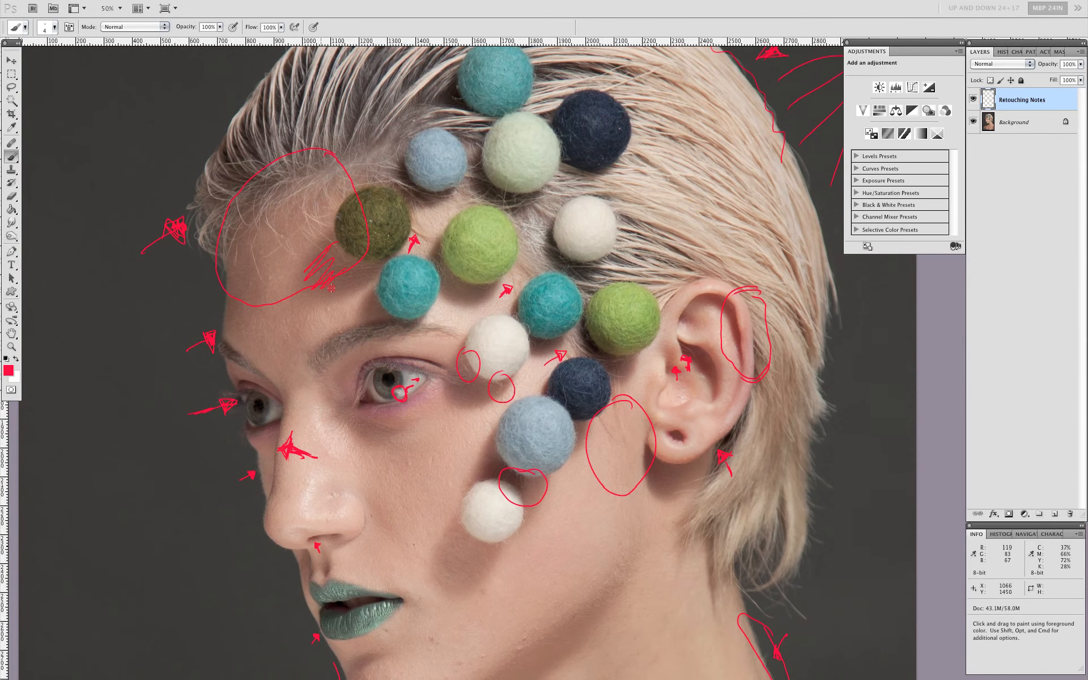
{"action": "left_click_drag", "start_coordinate": [340, 296], "coordinate": [367, 283]}
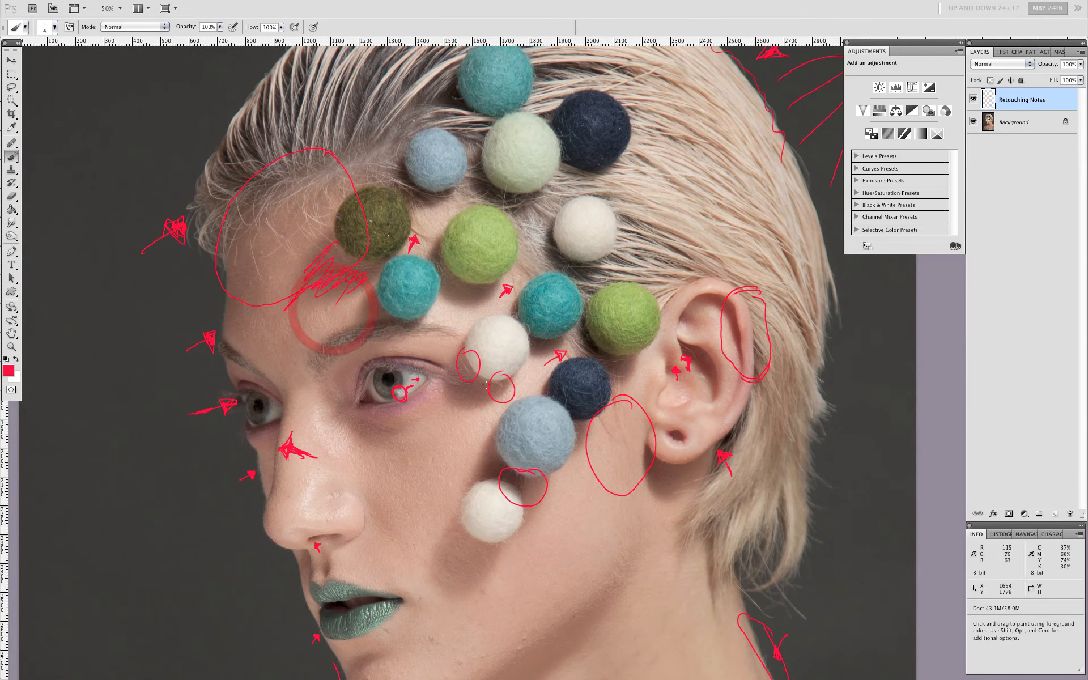
{"action": "left_click_drag", "start_coordinate": [448, 479], "coordinate": [502, 392]}
{"action": "mouse_move", "coordinate": [476, 458]}
{"action": "left_mouse_down"}
{"action": "mouse_move", "coordinate": [530, 487]}
{"action": "mouse_move", "coordinate": [553, 470]}
{"action": "mouse_move", "coordinate": [513, 474]}
{"action": "mouse_move", "coordinate": [477, 441]}
{"action": "mouse_move", "coordinate": [495, 488]}
{"action": "mouse_move", "coordinate": [541, 461]}
{"action": "mouse_move", "coordinate": [514, 494]}
{"action": "mouse_move", "coordinate": [498, 489]}
{"action": "mouse_move", "coordinate": [516, 518]}
{"action": "mouse_move", "coordinate": [473, 466]}
{"action": "mouse_move", "coordinate": [521, 489]}
{"action": "mouse_move", "coordinate": [538, 469]}
{"action": "left_mouse_up"}
{"action": "key", "text": "e"}
{"action": "key", "text": "b"}
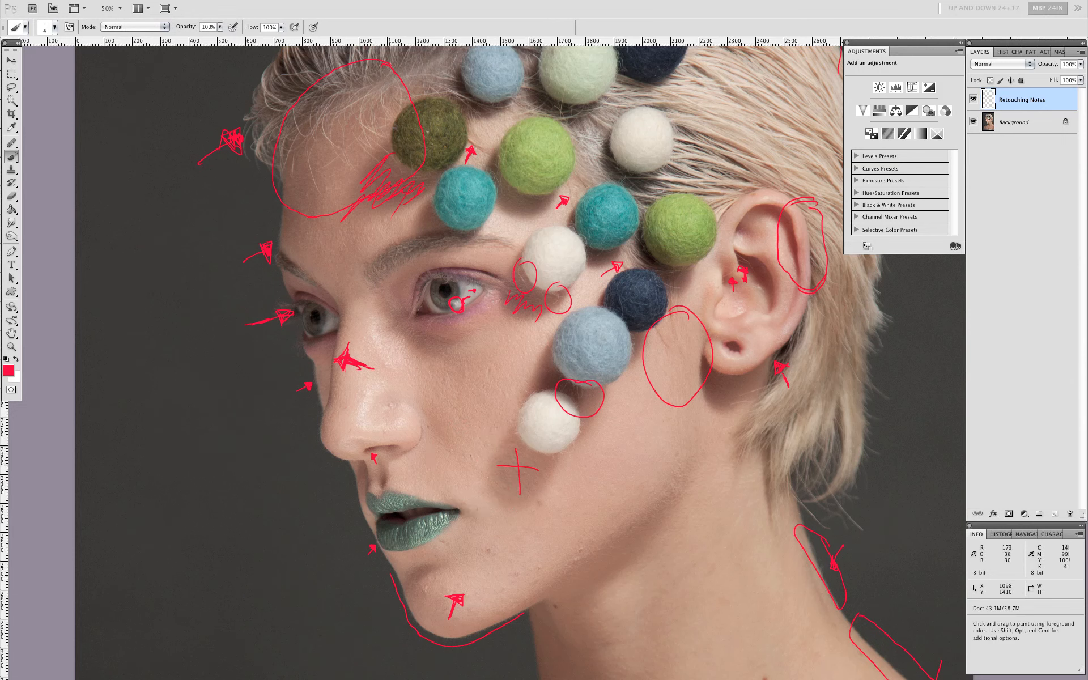
{"action": "left_click_drag", "start_coordinate": [384, 215], "coordinate": [370, 183]}
Step: Outline the shadowed area beneath the near eye in red and mark its centre with an asterisk
{"action": "key", "text": "space"}
{"action": "left_click_drag", "start_coordinate": [520, 425], "coordinate": [516, 405]}
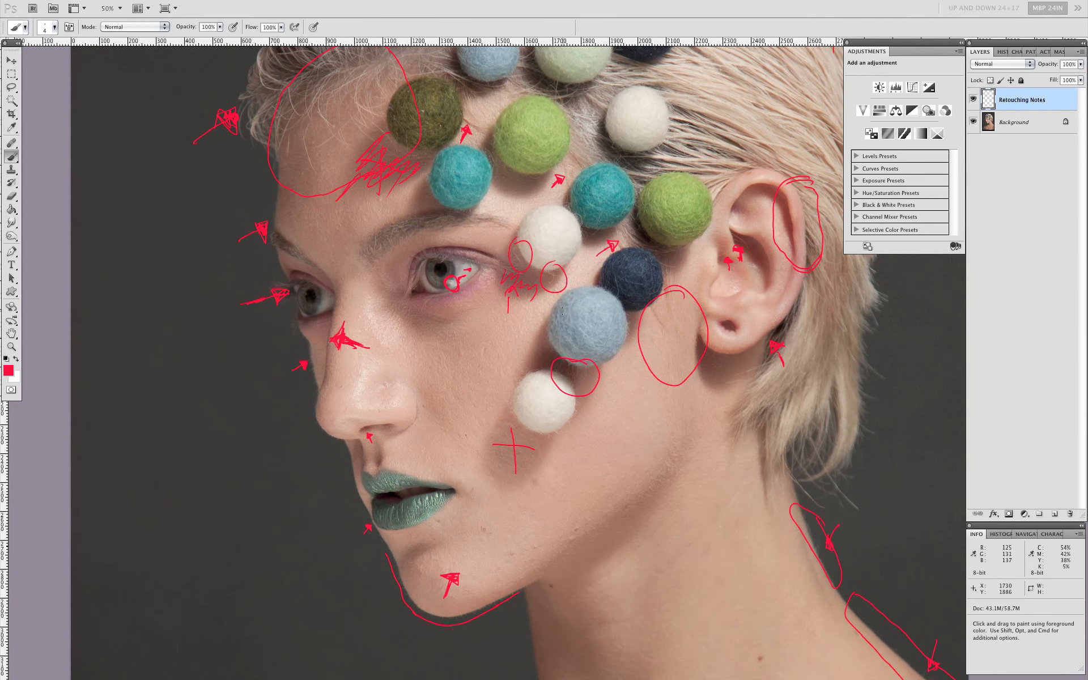
{"action": "key", "text": "space"}
{"action": "mouse_move", "coordinate": [473, 376]}
{"action": "left_mouse_down"}
{"action": "mouse_move", "coordinate": [486, 328]}
{"action": "mouse_move", "coordinate": [466, 282]}
{"action": "mouse_move", "coordinate": [531, 407]}
{"action": "mouse_move", "coordinate": [522, 396]}
{"action": "mouse_move", "coordinate": [461, 396]}
{"action": "mouse_move", "coordinate": [450, 365]}
{"action": "mouse_move", "coordinate": [499, 408]}
{"action": "mouse_move", "coordinate": [494, 402]}
{"action": "left_mouse_up"}
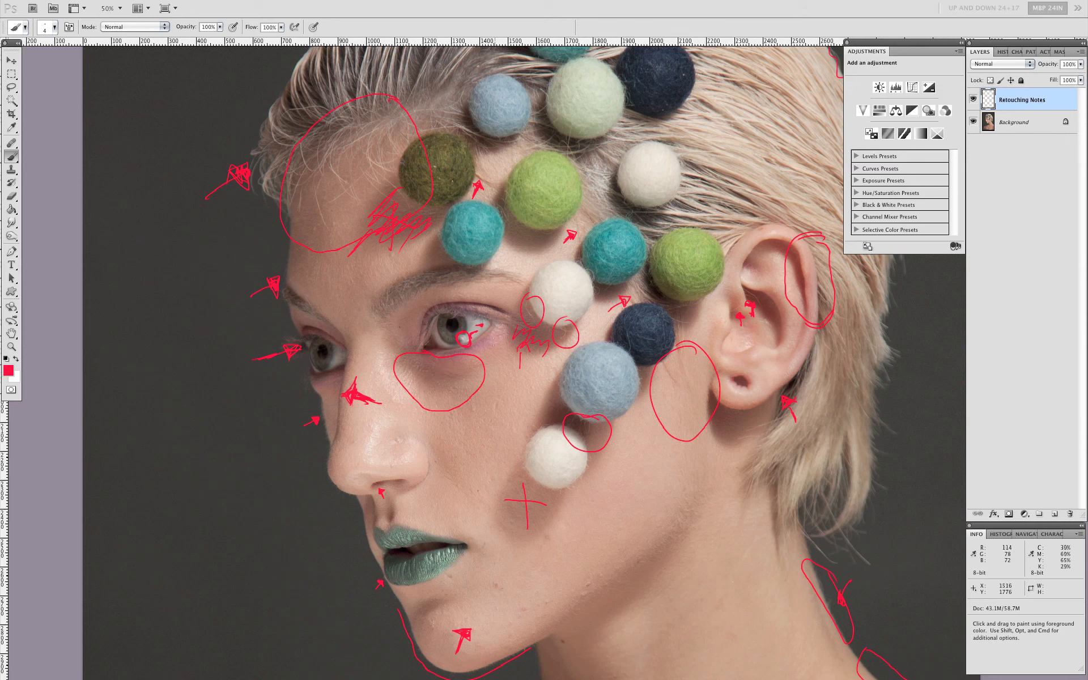
{"action": "left_click_drag", "start_coordinate": [438, 383], "coordinate": [452, 367]}
{"action": "left_click_drag", "start_coordinate": [434, 368], "coordinate": [451, 392]}
{"action": "mouse_move", "coordinate": [491, 474]}
{"action": "left_mouse_down"}
{"action": "mouse_move", "coordinate": [440, 347]}
{"action": "mouse_move", "coordinate": [469, 408]}
{"action": "left_mouse_up"}
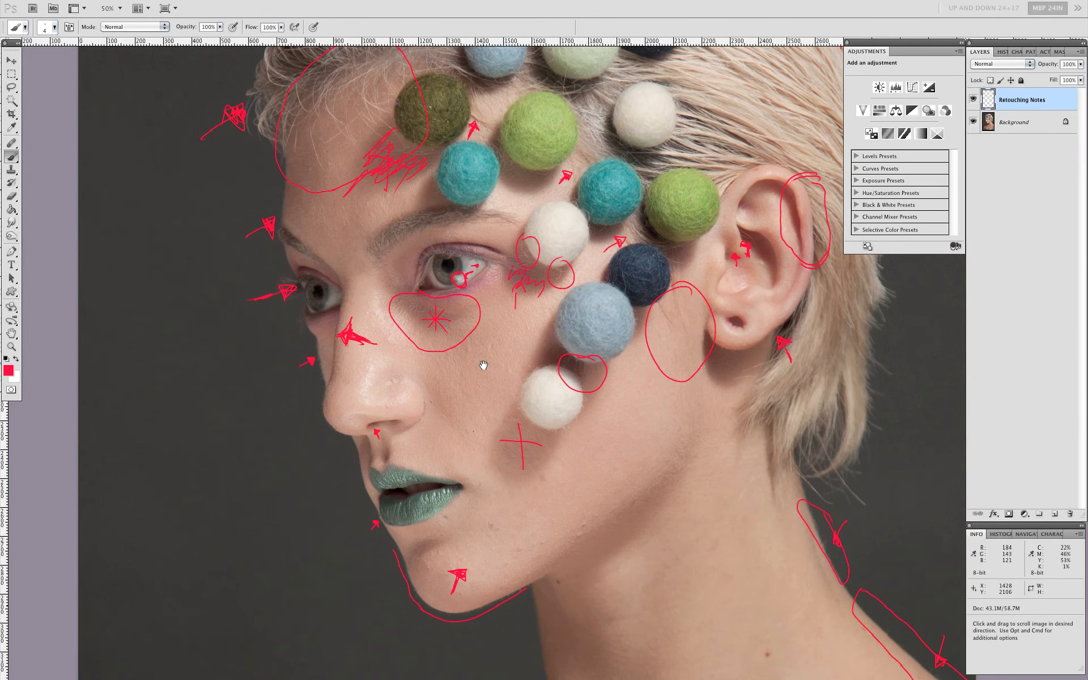